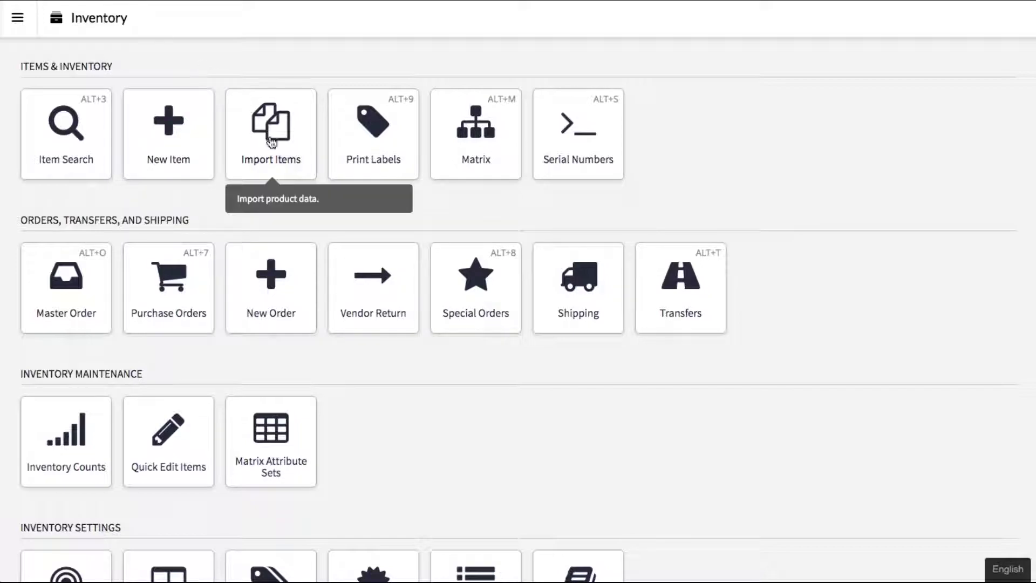
Step: Launch Lightspeed's Import Items tool and bring up the item_import_sample spreadsheet in Numbers
click(273, 143)
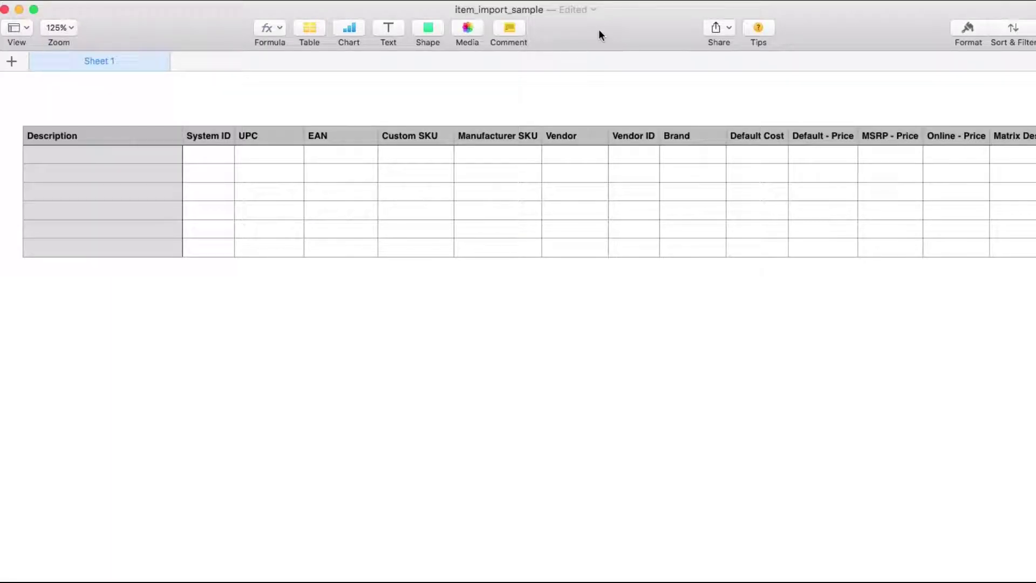
Step: Type 'Purple Flare Sunglasses' into cell A2 under Description
click(269, 210)
click(135, 154)
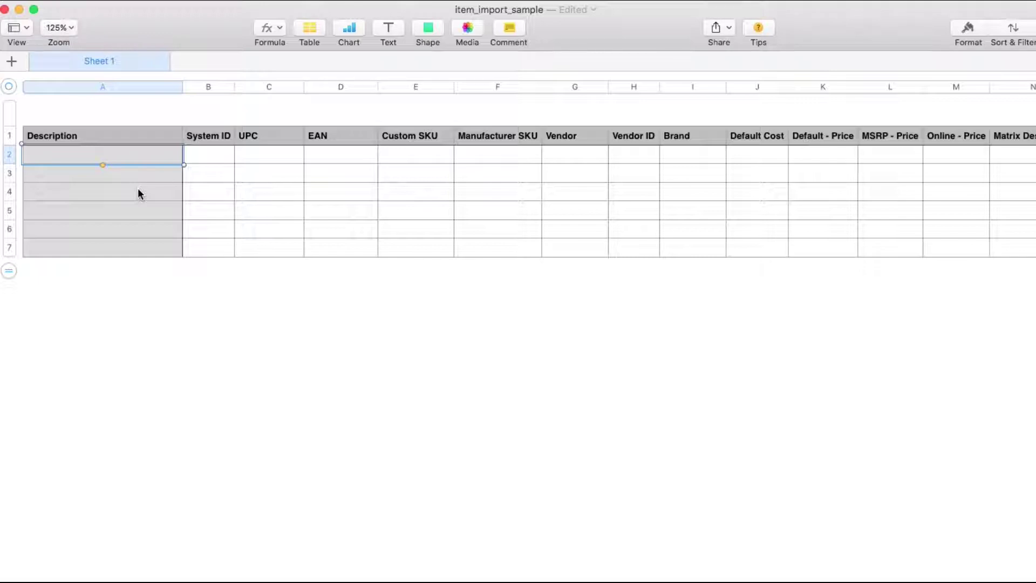
click(291, 293)
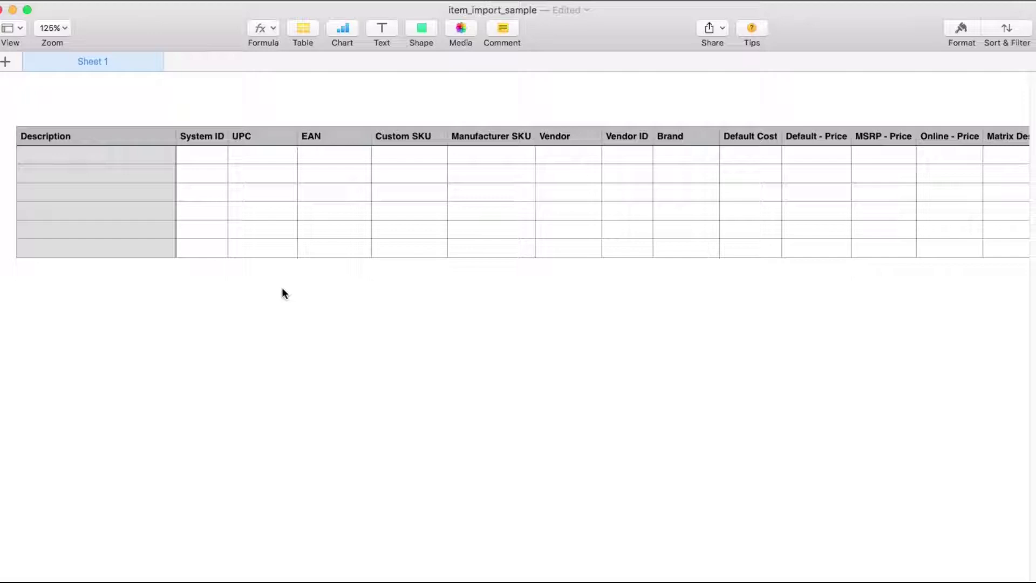
click(117, 155)
text(P)
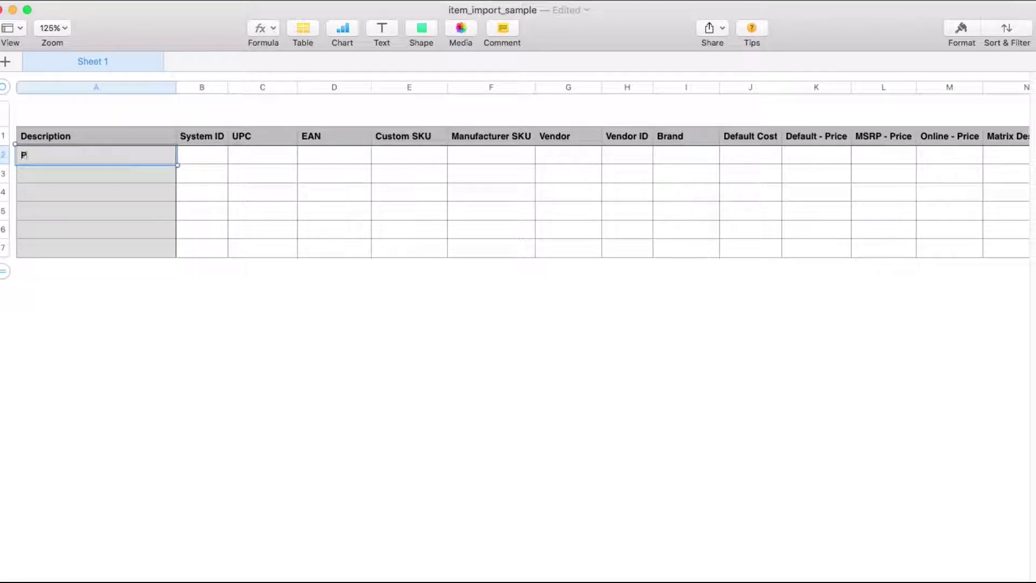
text(urple Flare Sunglasses)
key(Escape)
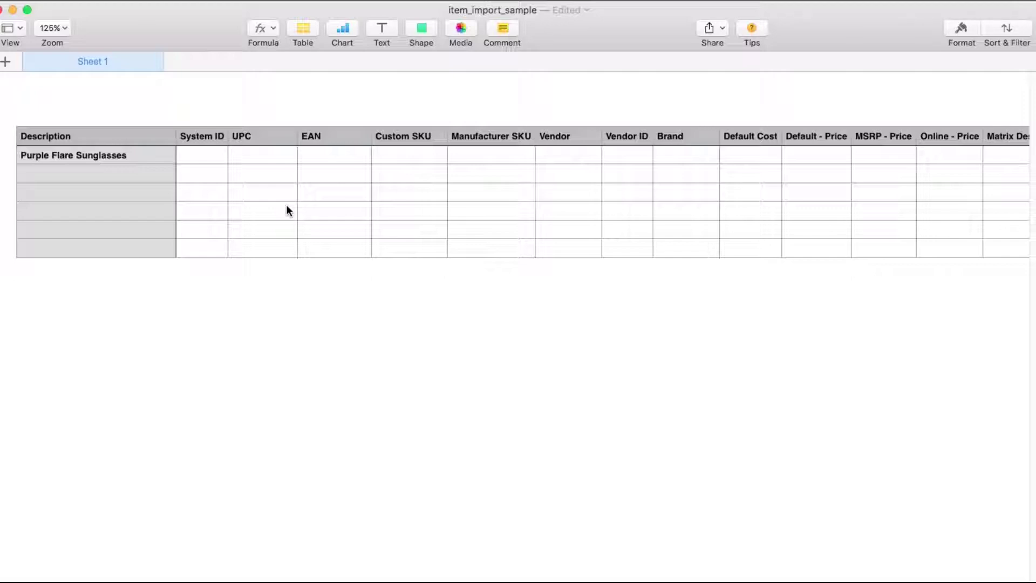
click(286, 205)
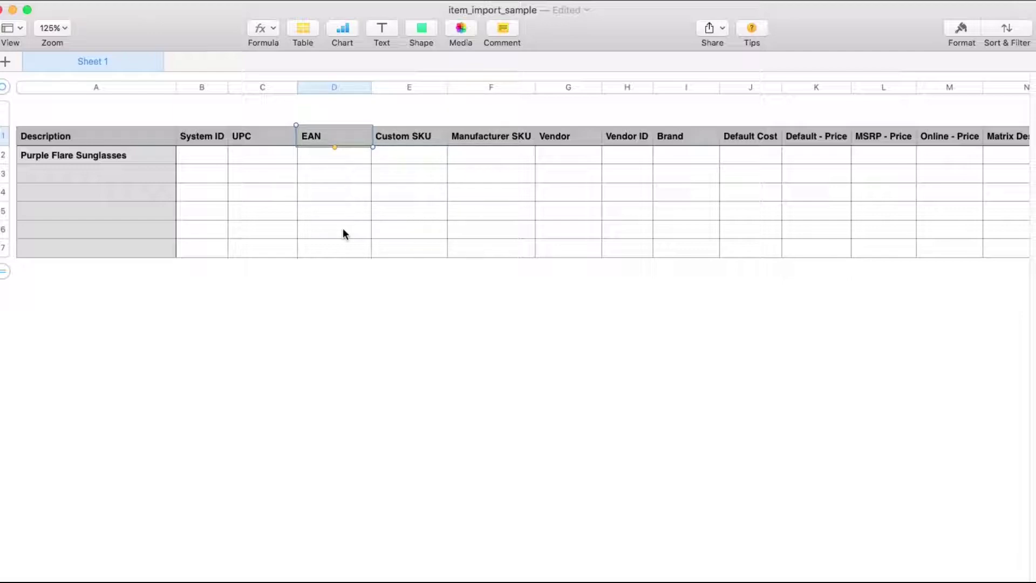
key(Left)
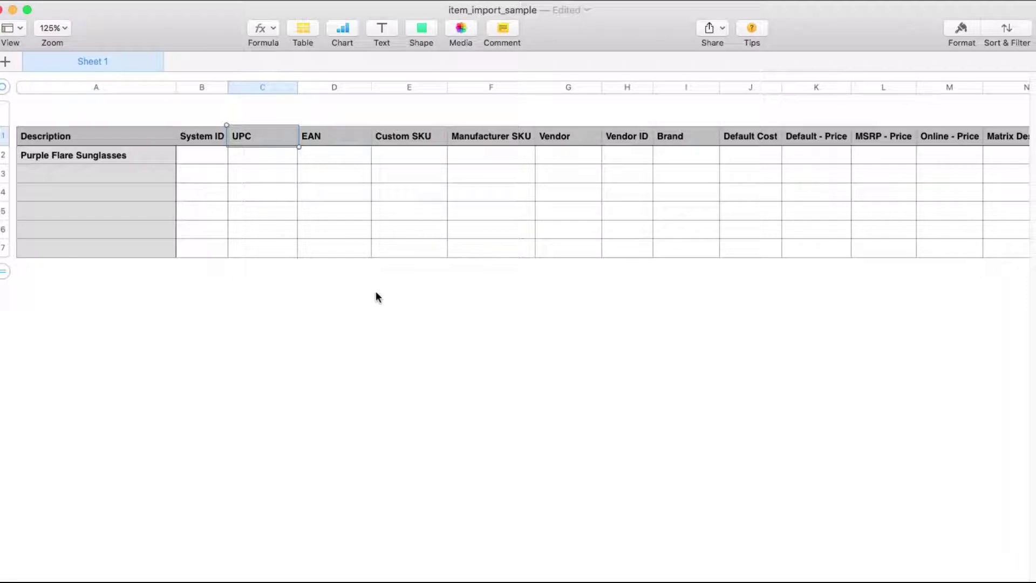
click(344, 136)
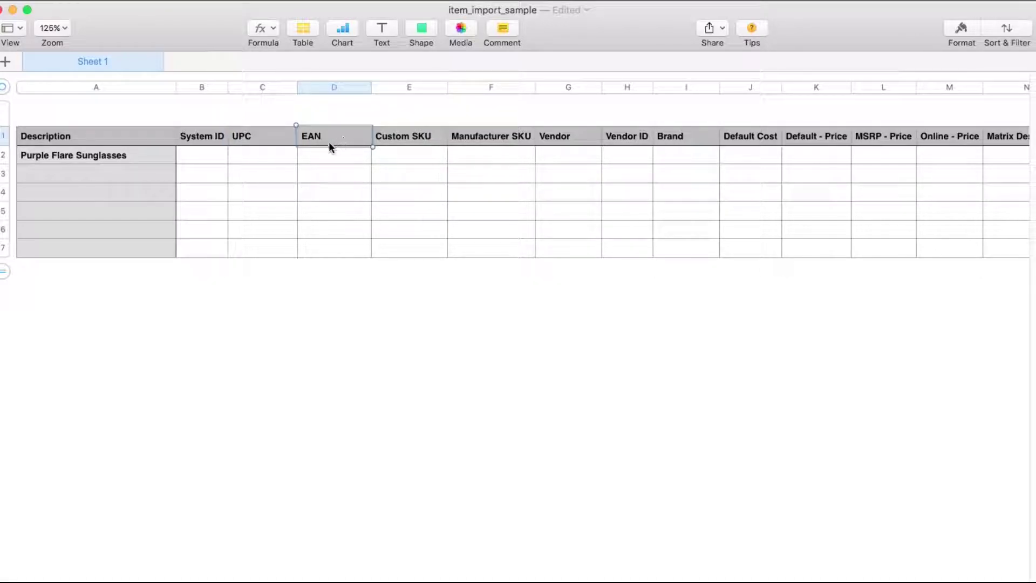
key(Left)
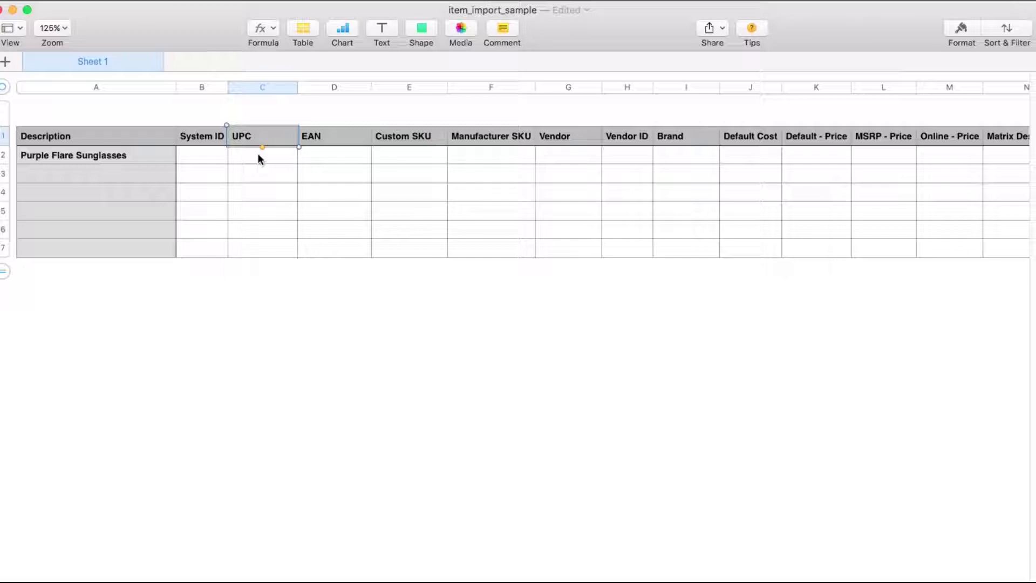
Step: Set the UPC column's (column C) data format to Text
click(266, 88)
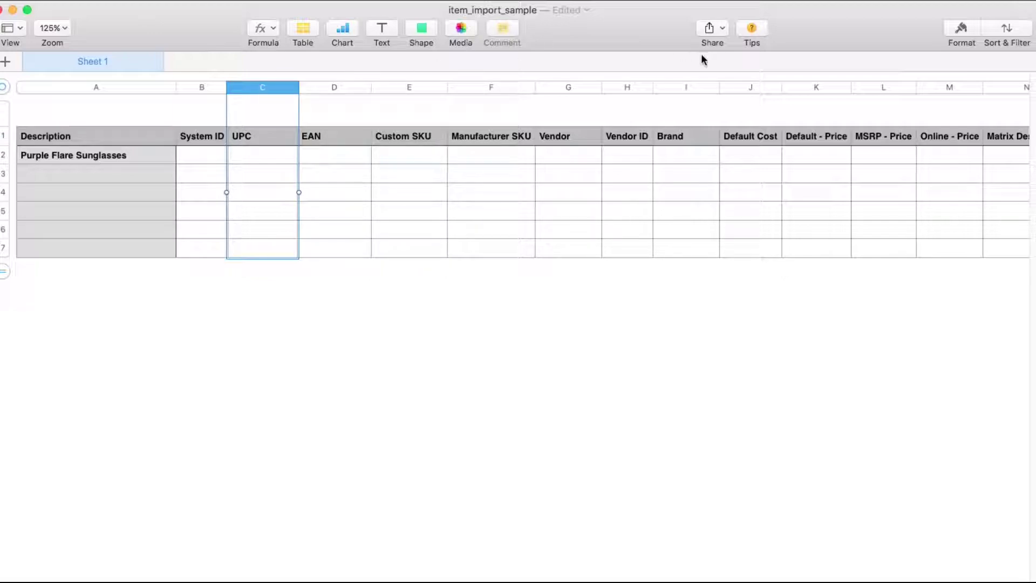
click(963, 28)
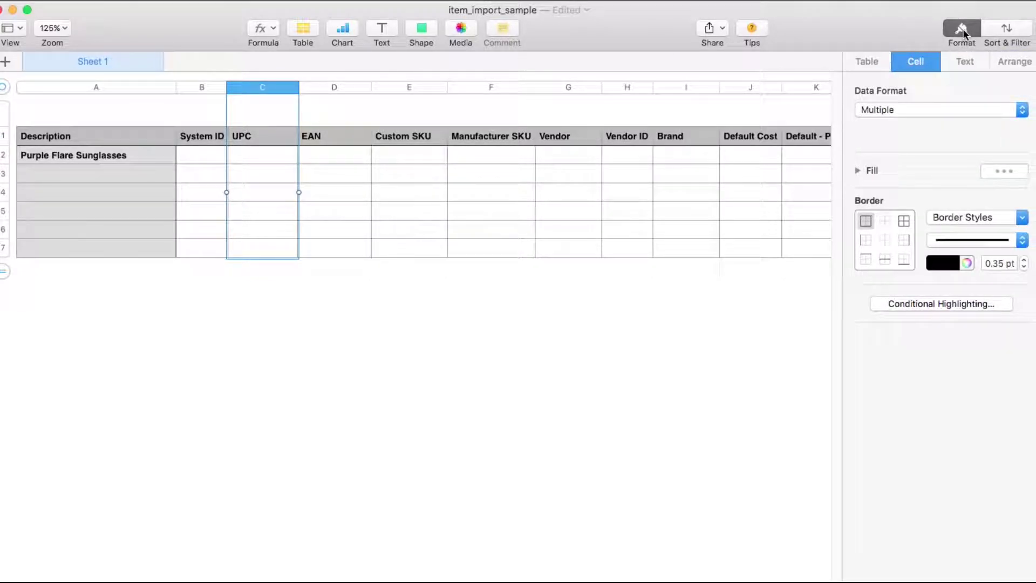
click(886, 110)
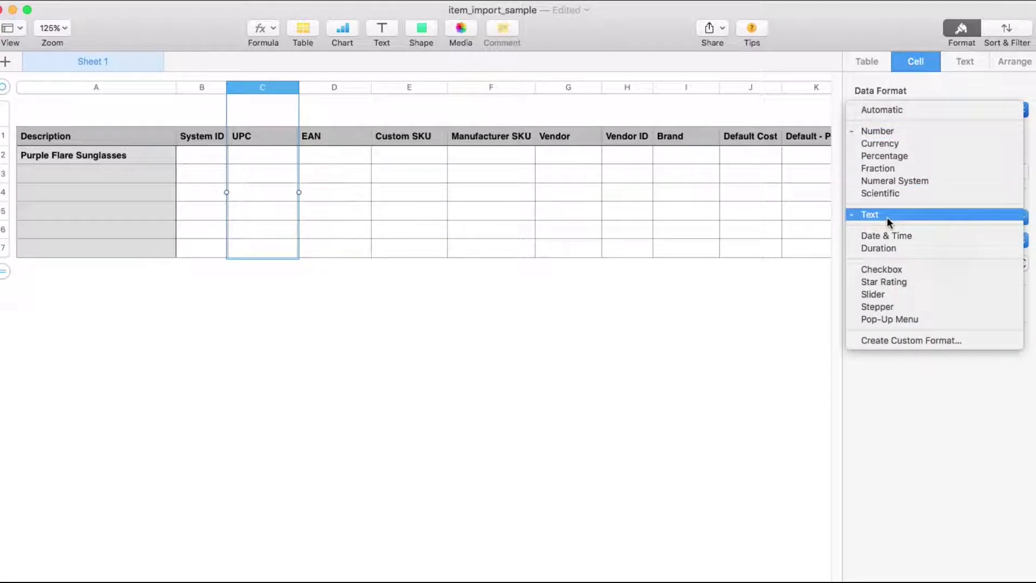
click(887, 217)
click(880, 110)
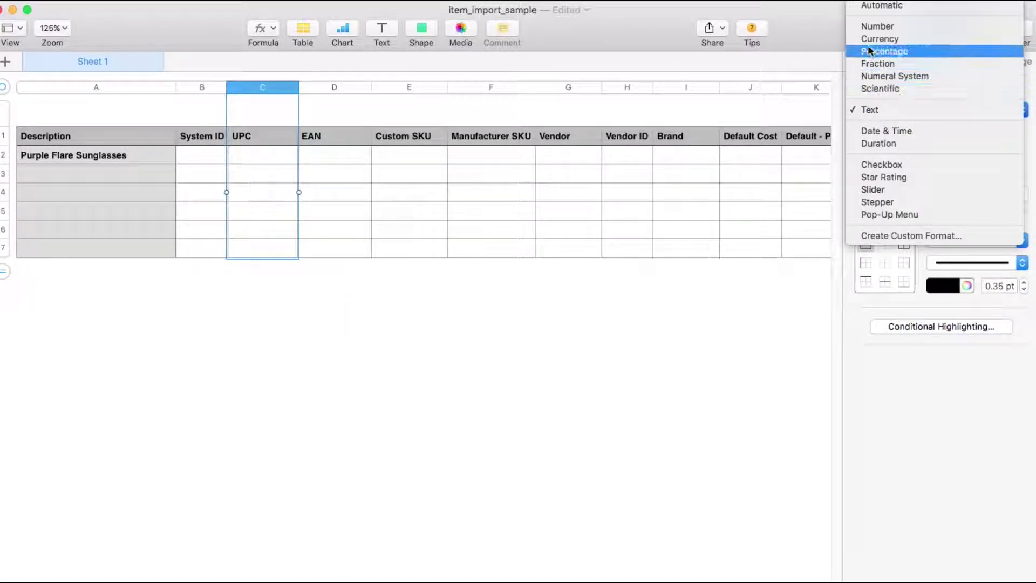
click(877, 27)
click(932, 132)
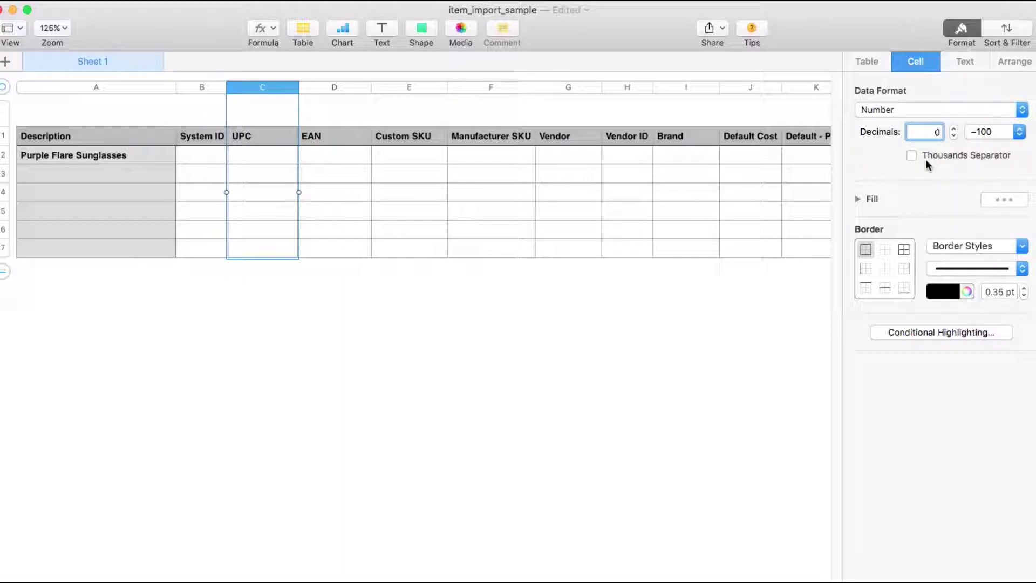
click(895, 109)
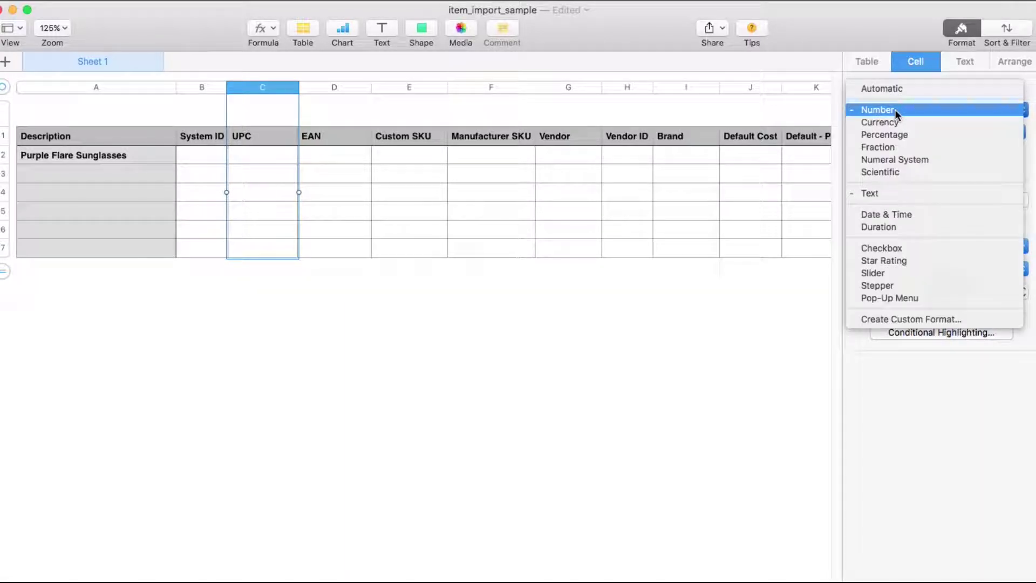
click(895, 194)
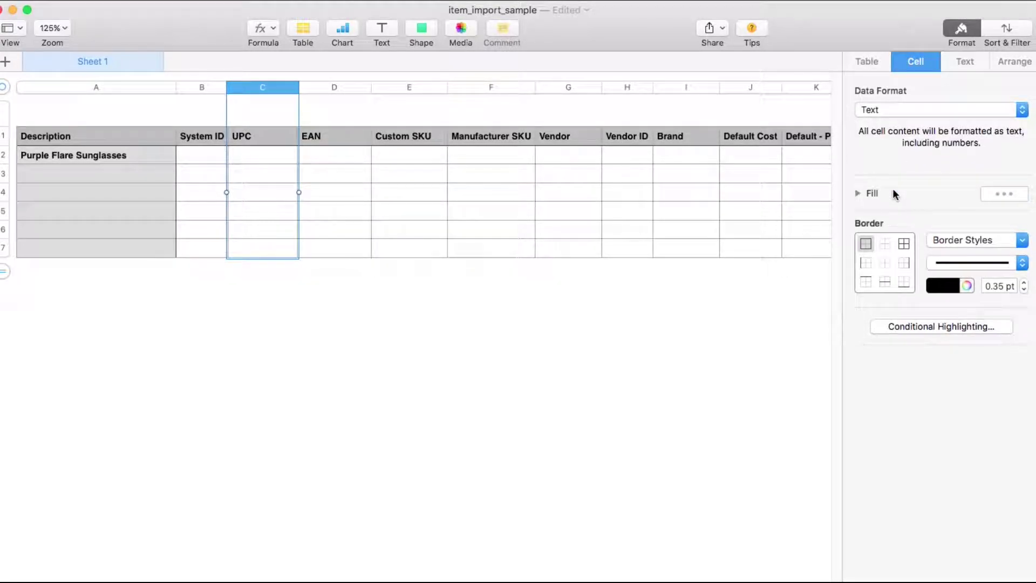
click(277, 157)
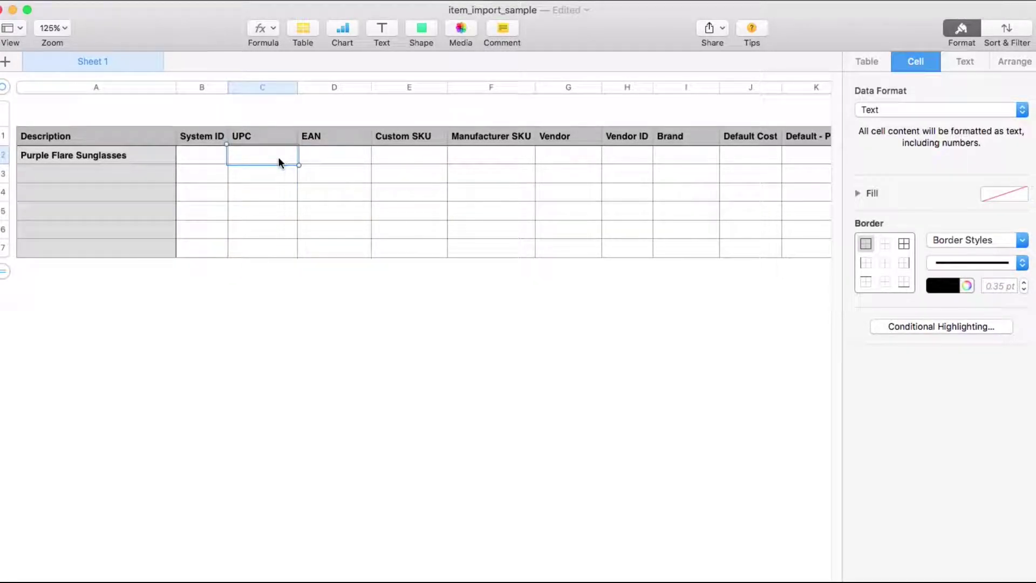
text(0826592562)
click(284, 189)
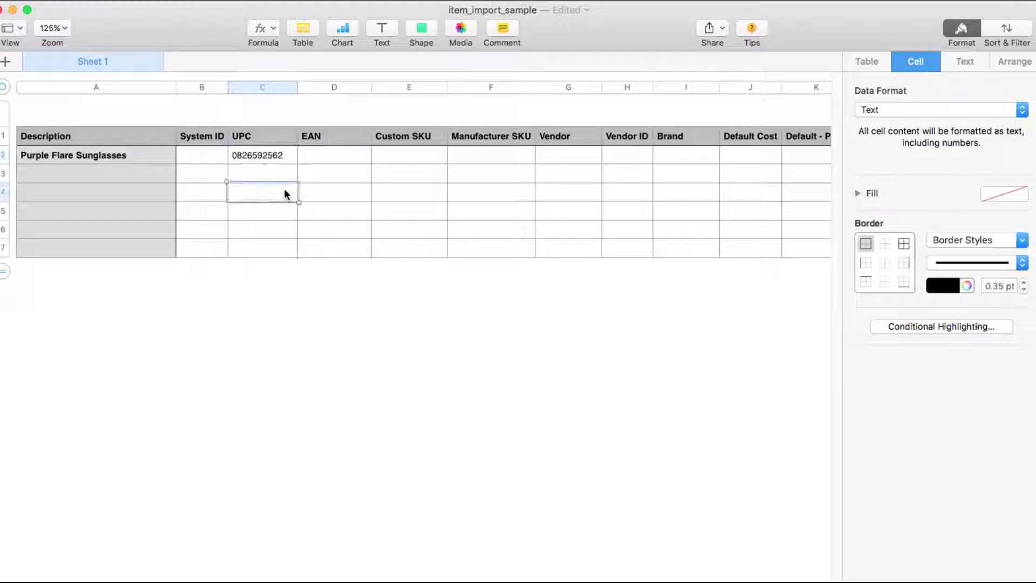
click(324, 155)
text(6526595864)
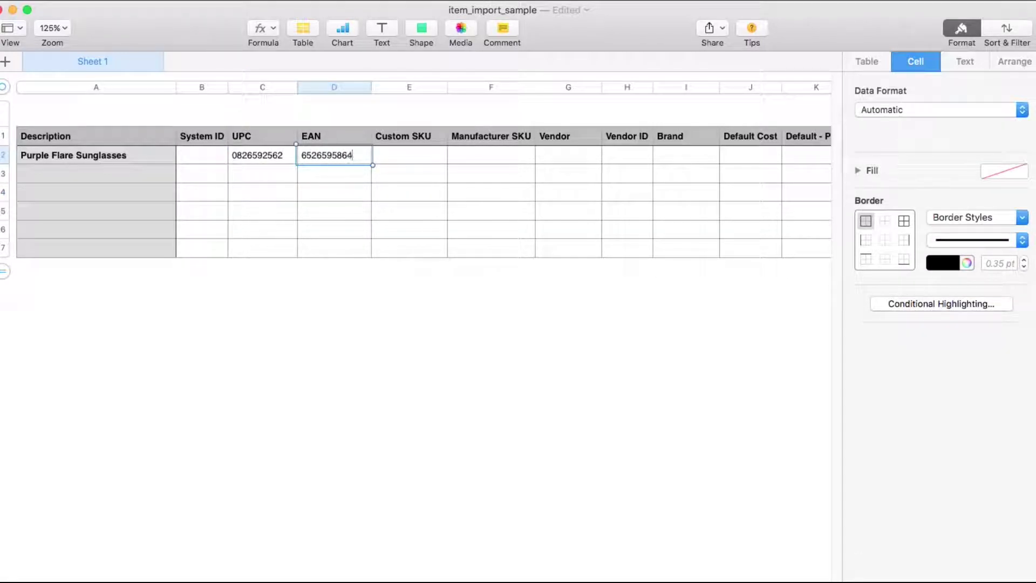
text(3)
click(335, 196)
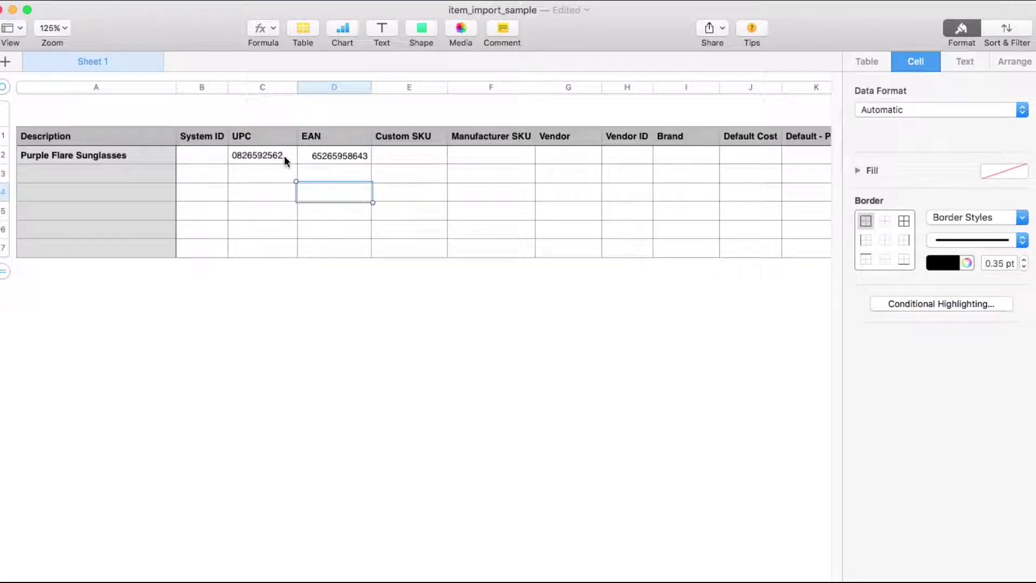
click(336, 155)
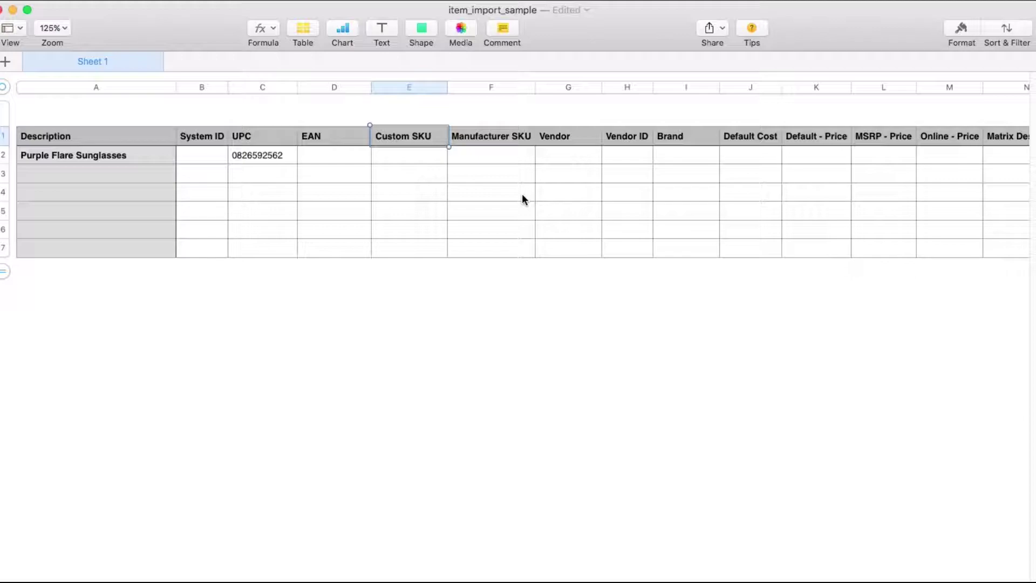
Step: Enter manufacturer SKU BM-1567 in F2 and vendor Sunglasses Ltd. in G2
click(507, 142)
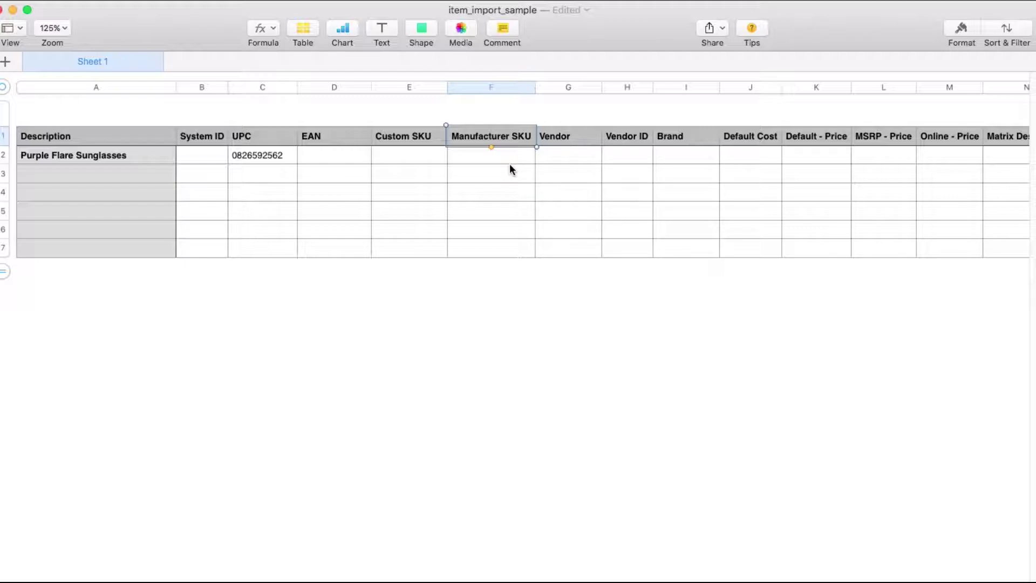
click(506, 158)
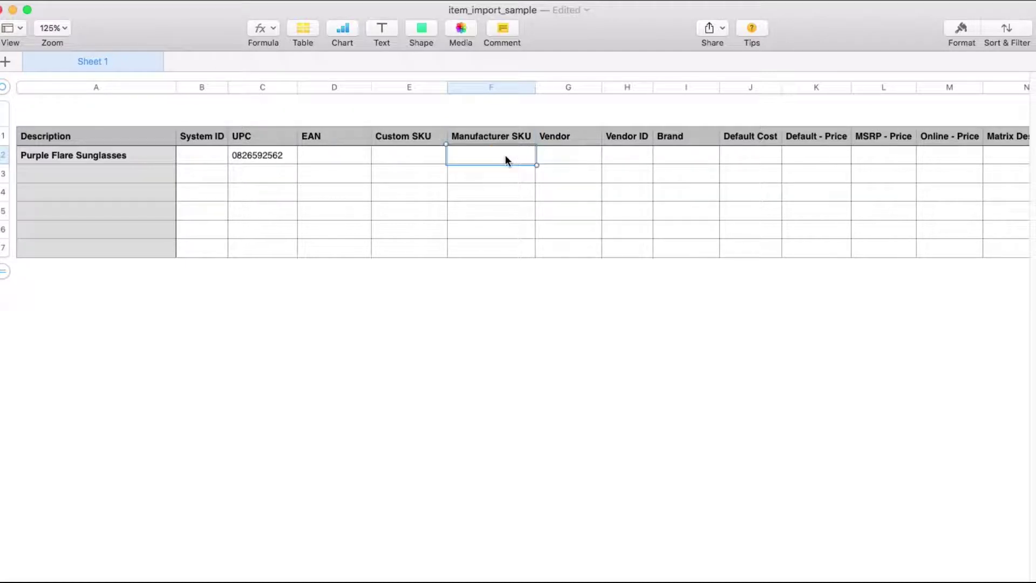
text(BM-1567)
click(582, 138)
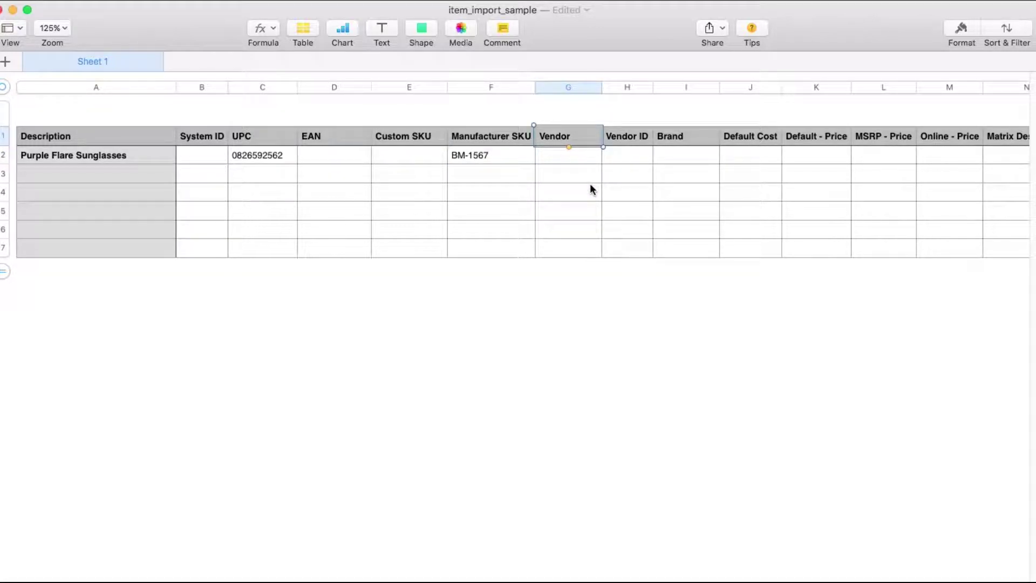
click(581, 155)
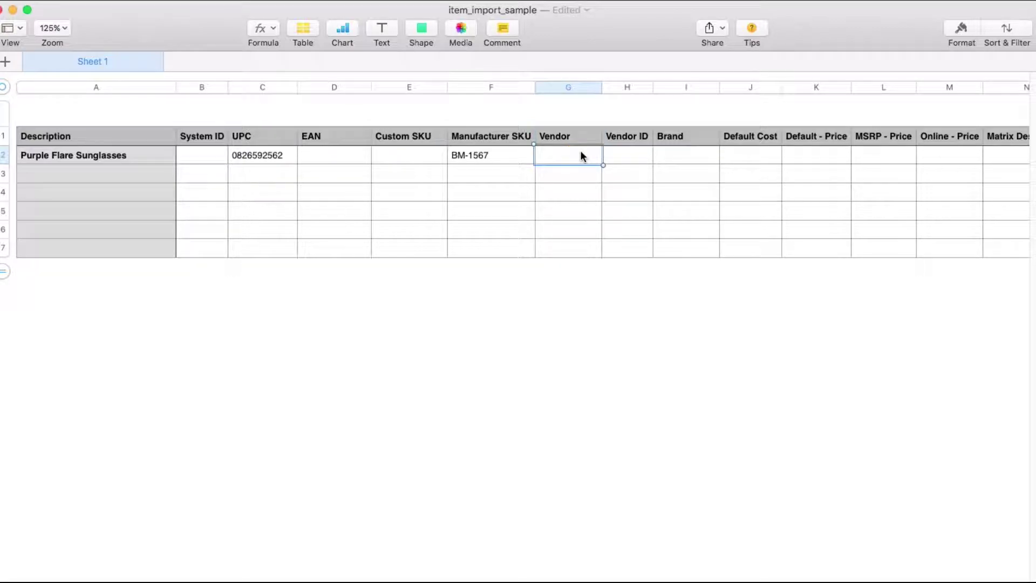
text(Sunglasses Ltd.)
click(627, 191)
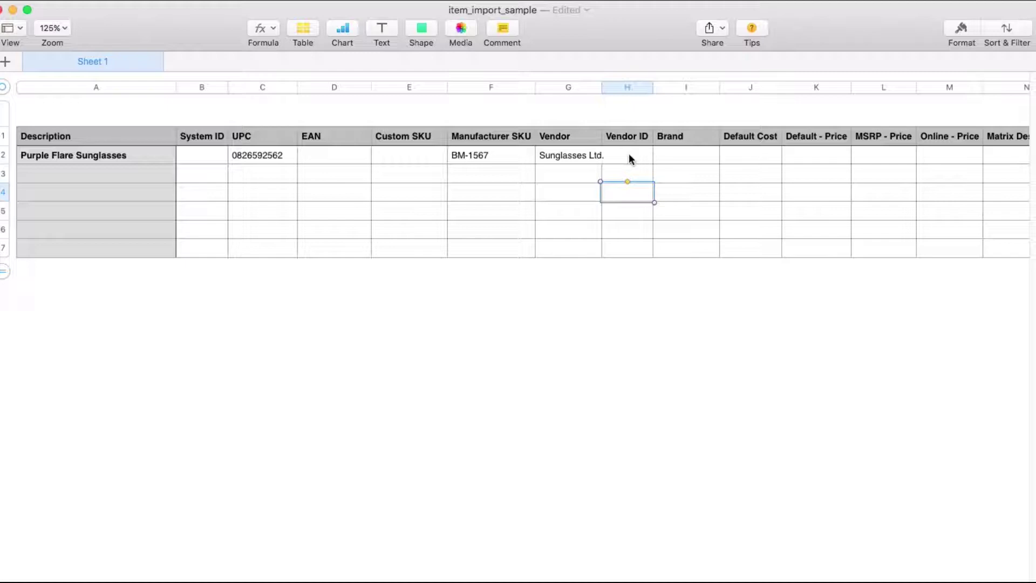
click(628, 139)
click(623, 156)
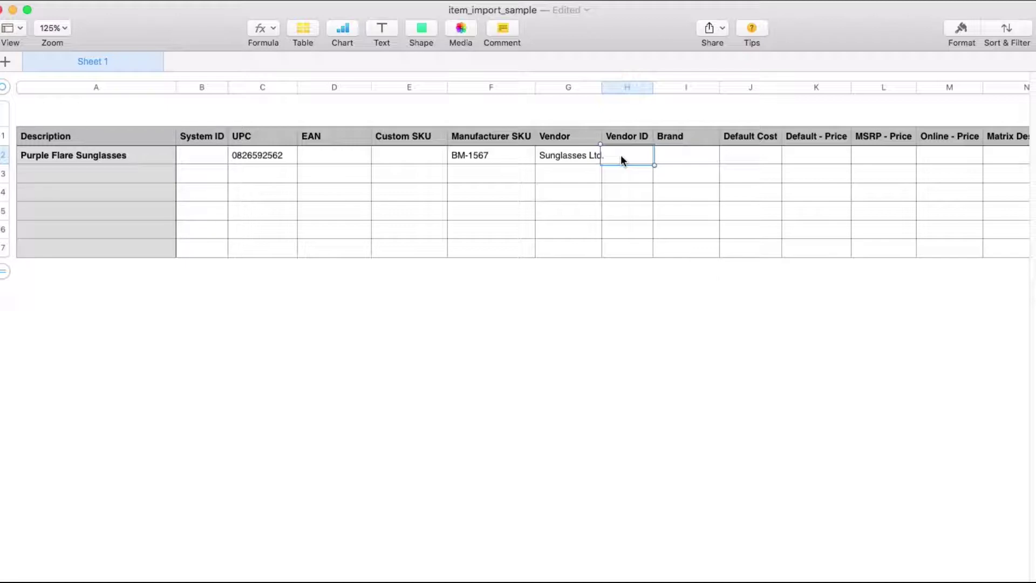
Step: Enter Bay Ran as the sunglasses' Brand
click(698, 138)
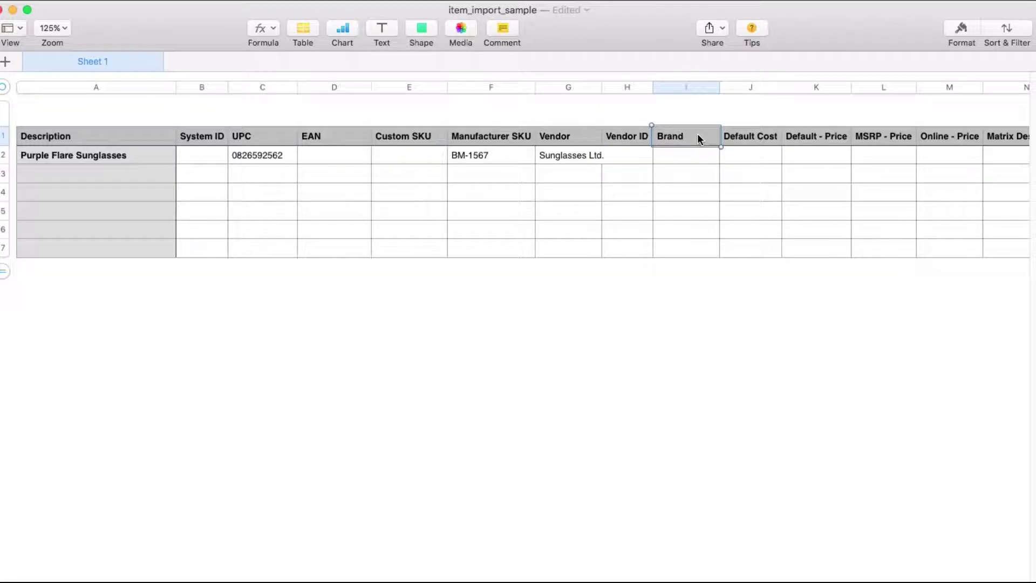
click(681, 154)
text(Bay Ran)
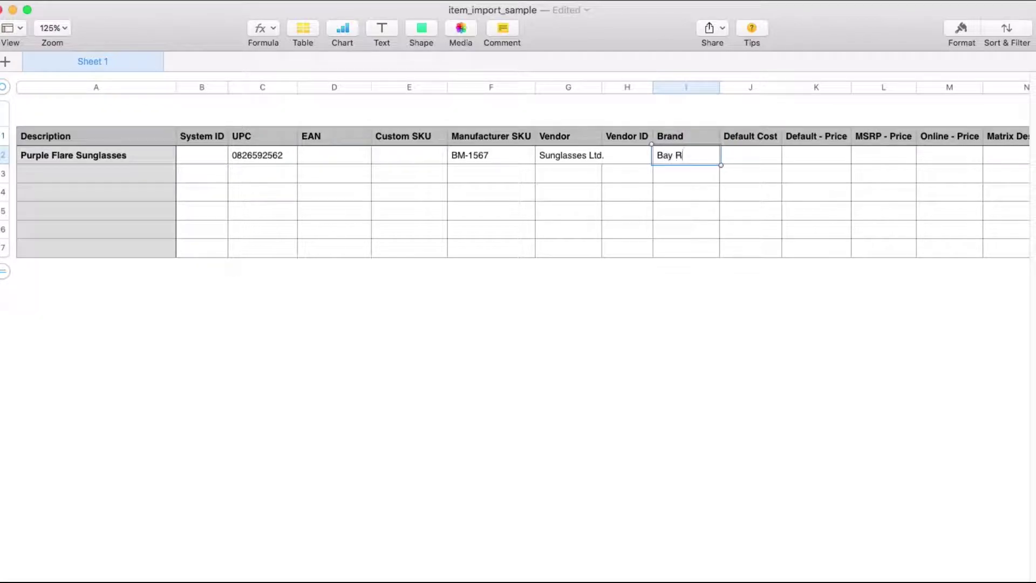
click(738, 157)
scroll(210, 155, right, 10)
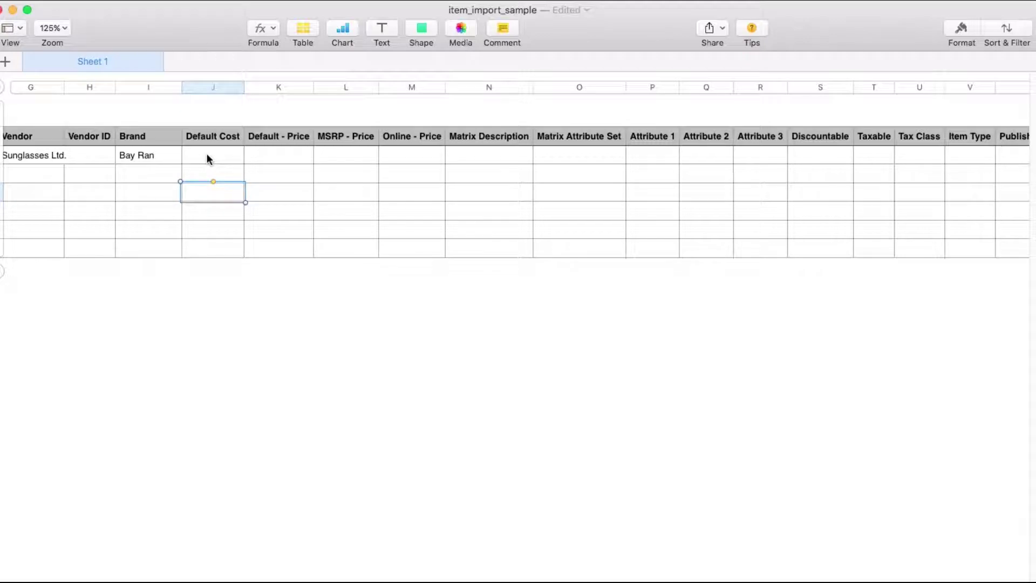
Step: Enter Default Cost 65, Default Price 125 and MSRP Price 250
click(207, 155)
text(65)
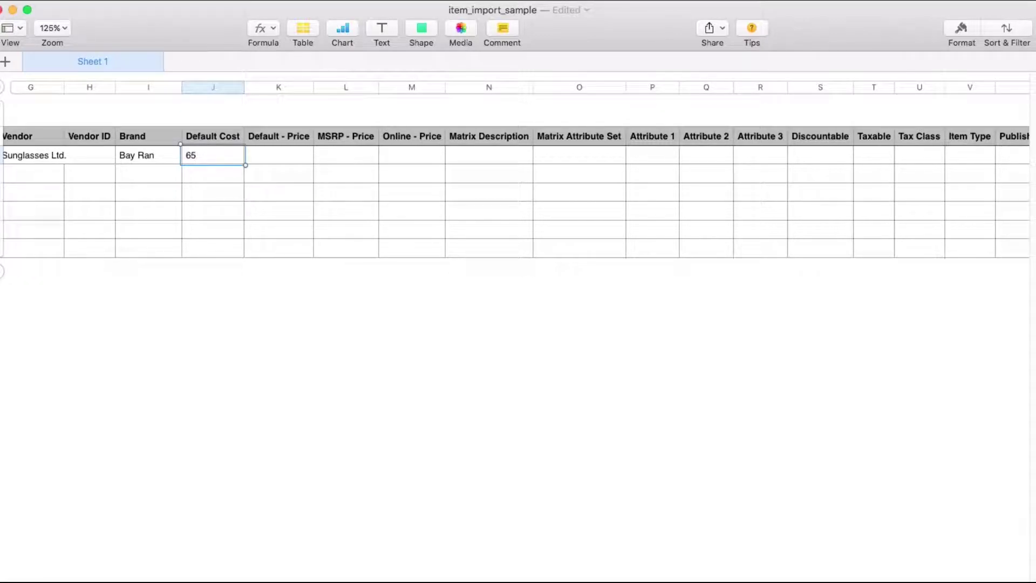
click(276, 160)
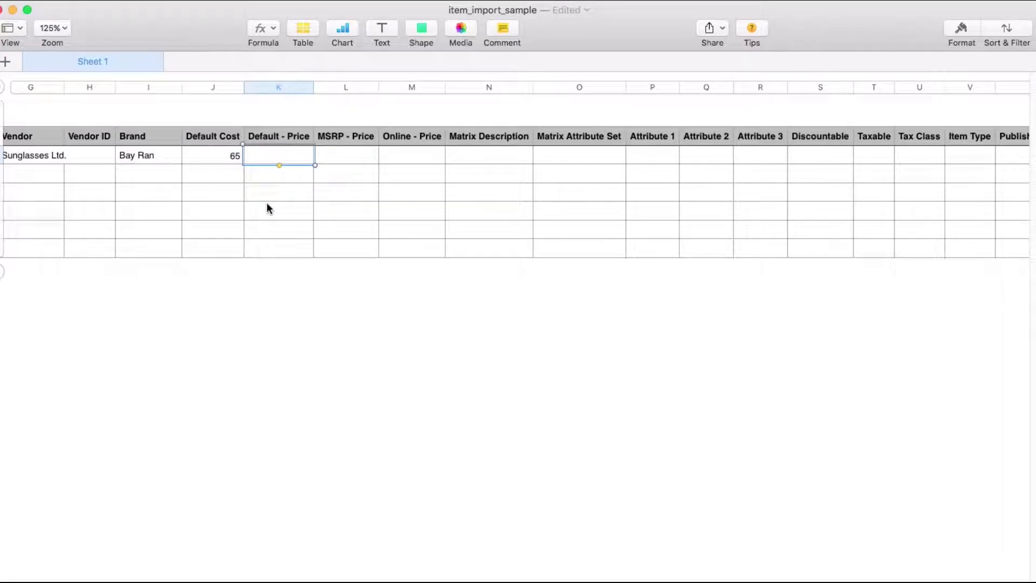
text(125)
click(270, 210)
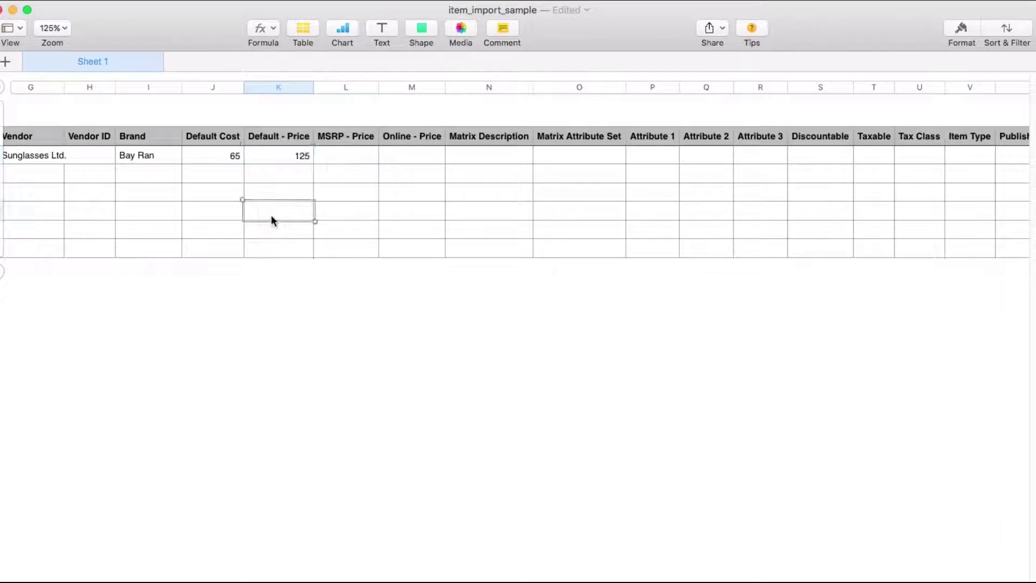
click(337, 156)
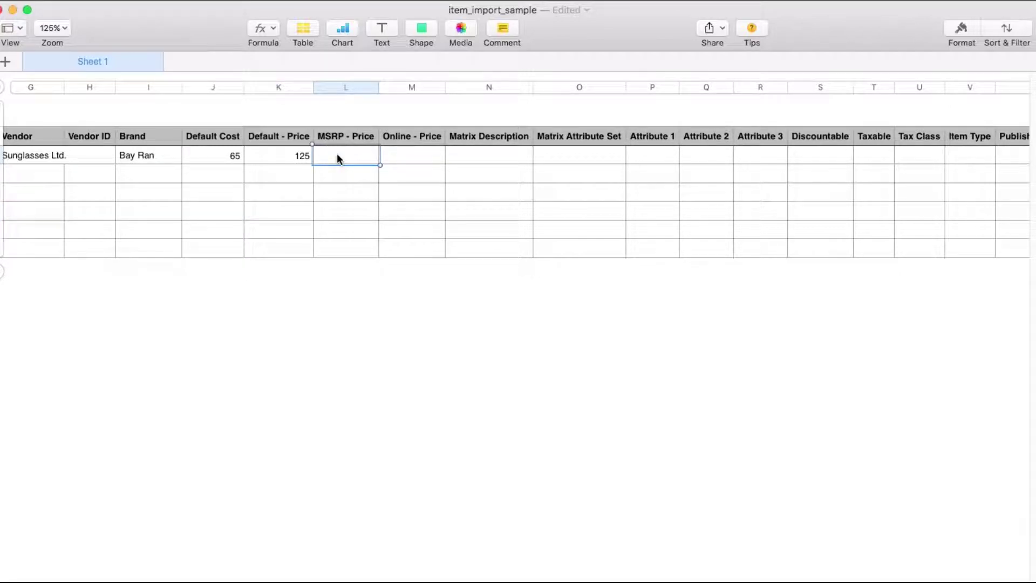
text(250)
key(Tab)
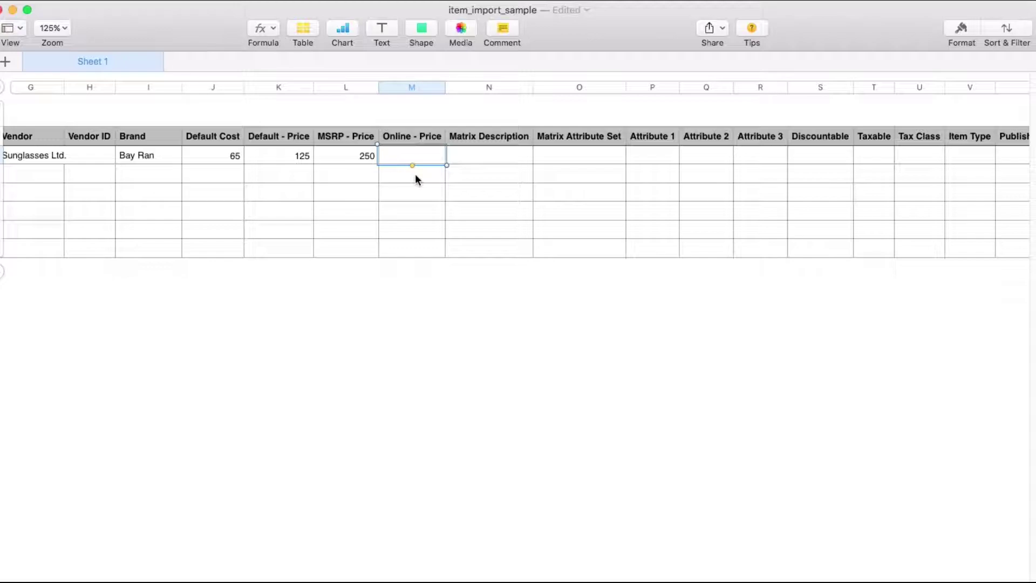
Step: Set the sunglasses' Discountable value to Yes
scroll(415, 173, right, 3)
click(408, 136)
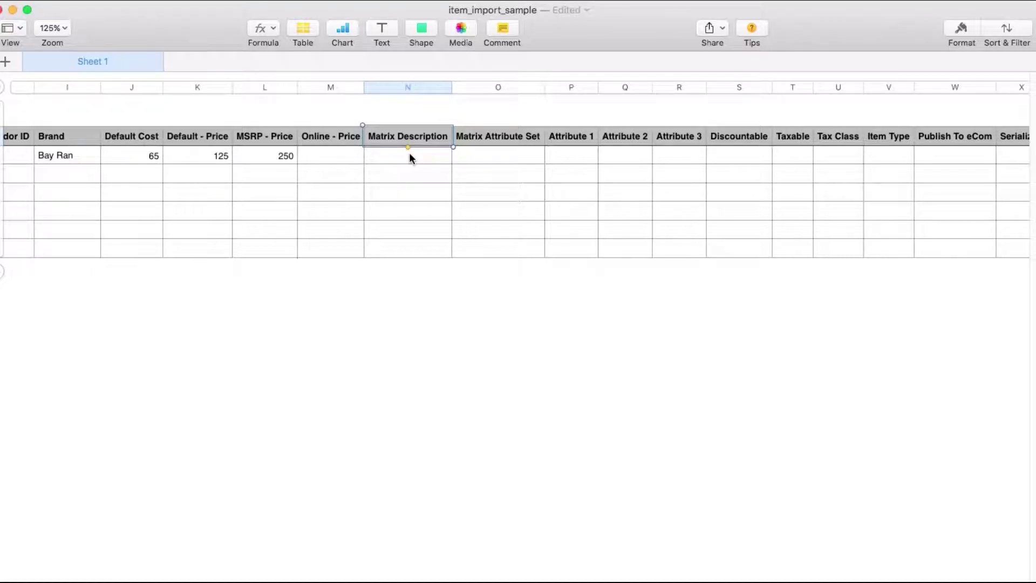
scroll(324, 167, right, 10)
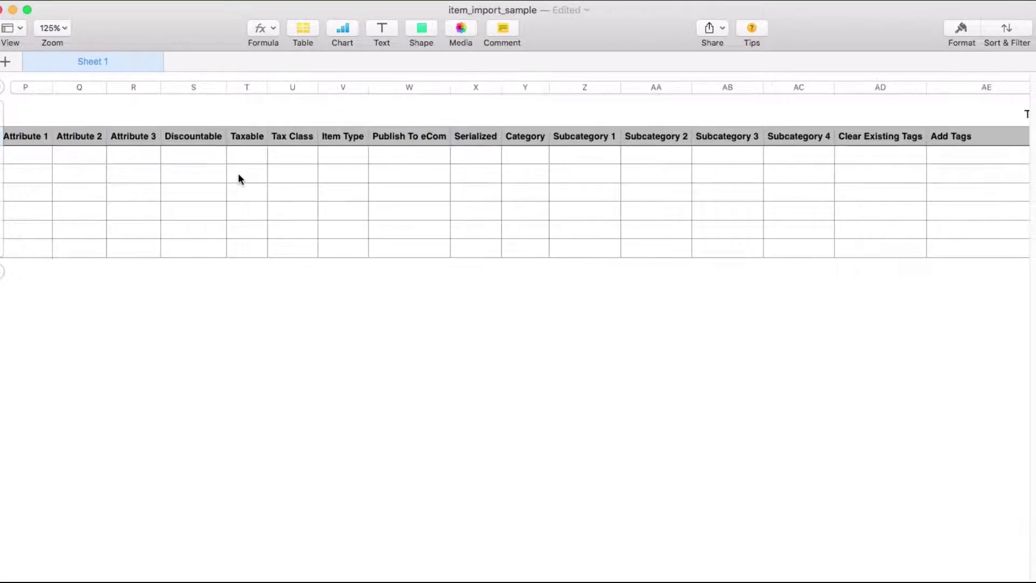
click(192, 88)
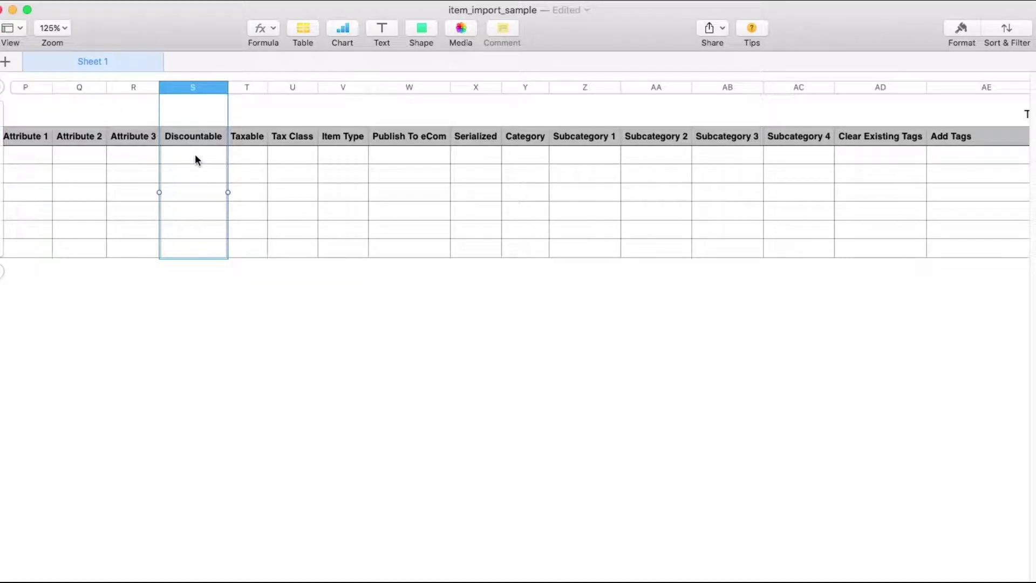
click(196, 157)
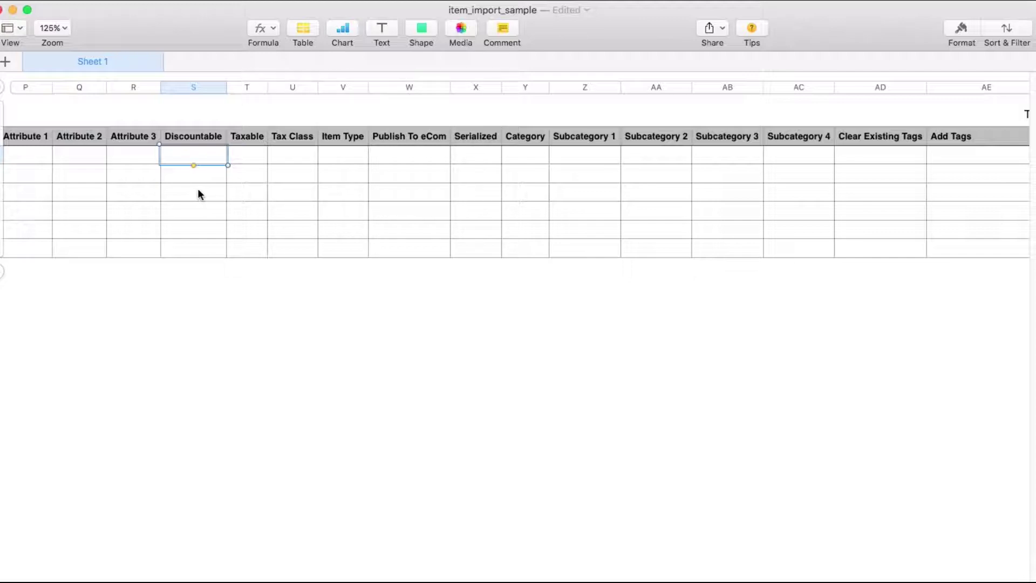
text(Yes)
click(247, 141)
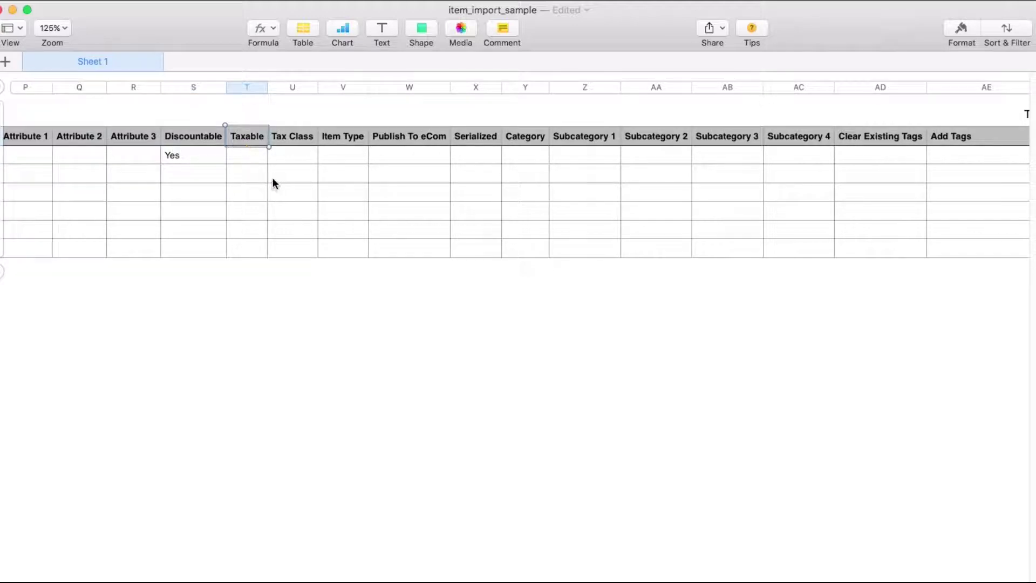
Step: Set Taxable to Yes and Tax Class to Item
click(241, 156)
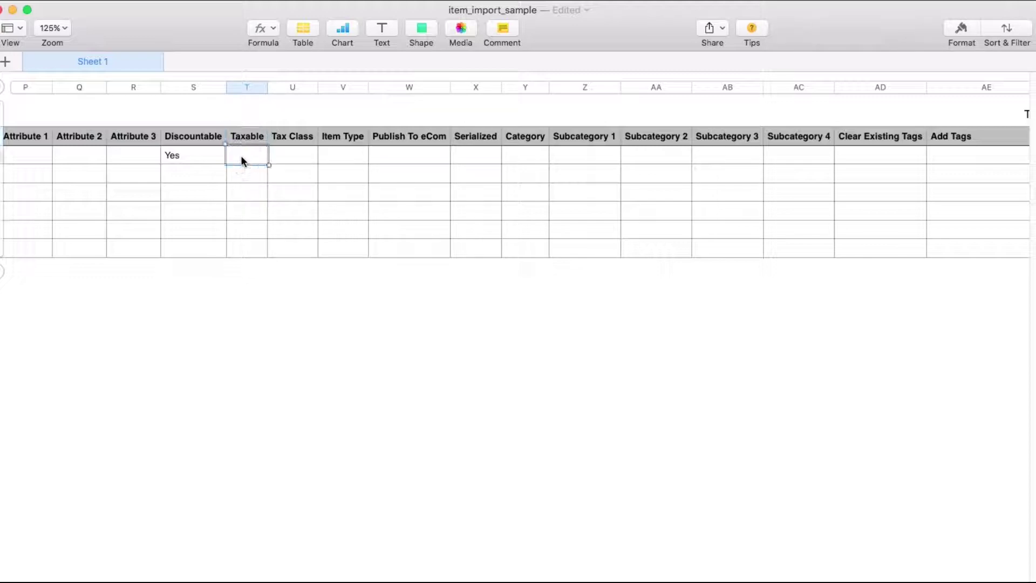
text(Yes)
click(299, 155)
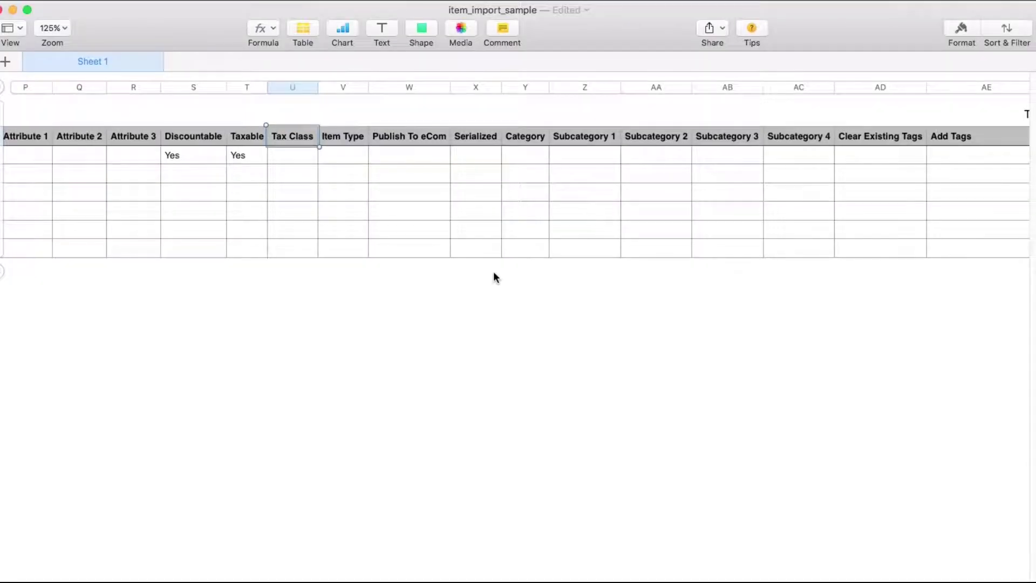
click(302, 157)
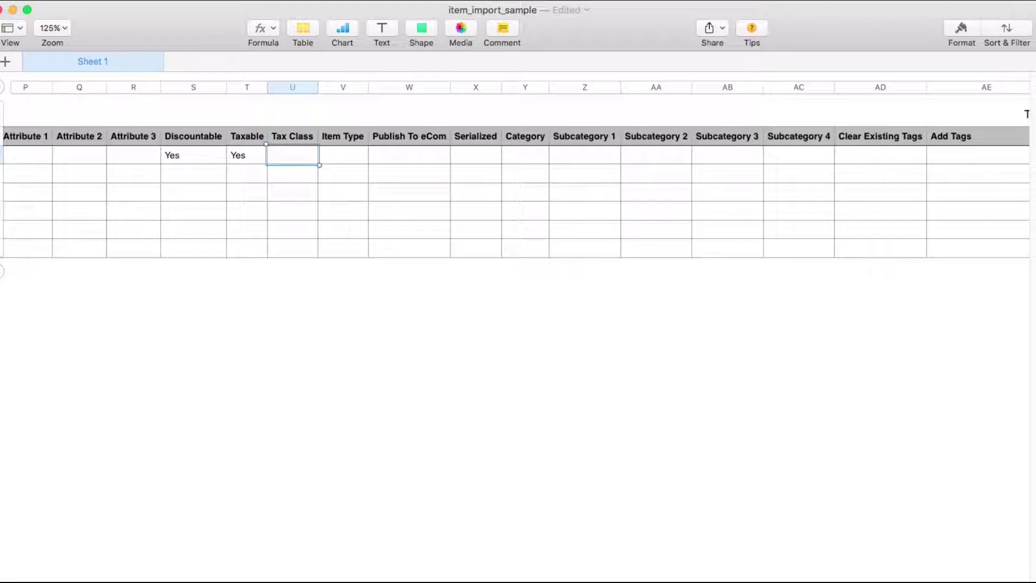
text(Item)
click(343, 136)
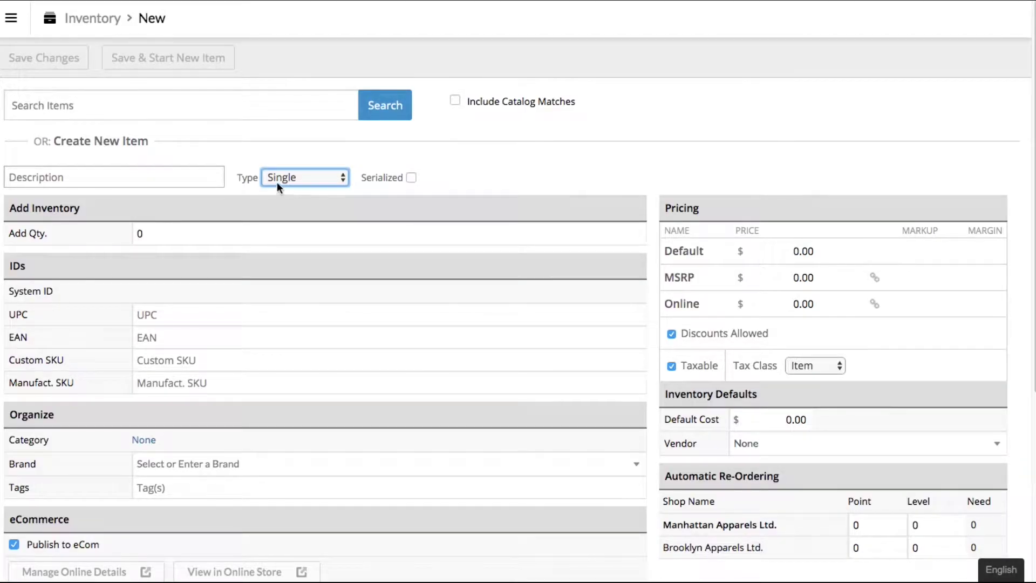
Step: Review Lightspeed's item Type options: Single, Box, Assembly and Non-Inventory
click(277, 182)
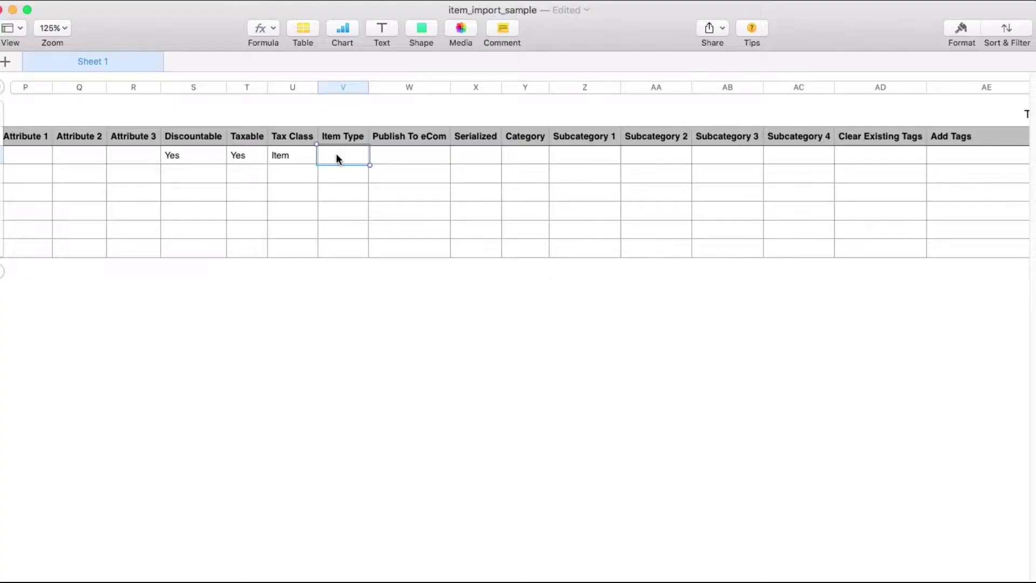
Step: Set Item Type to default, Publish To eCom to Yes, and paste 52056263 under Serialized
text(default)
click(332, 185)
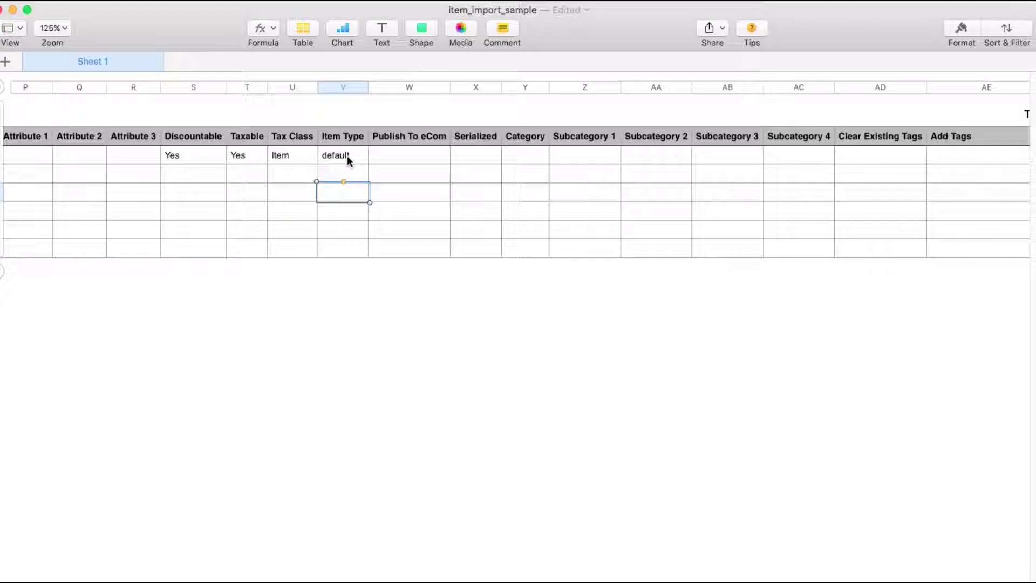
key(Up)
key(Up)
key(Right)
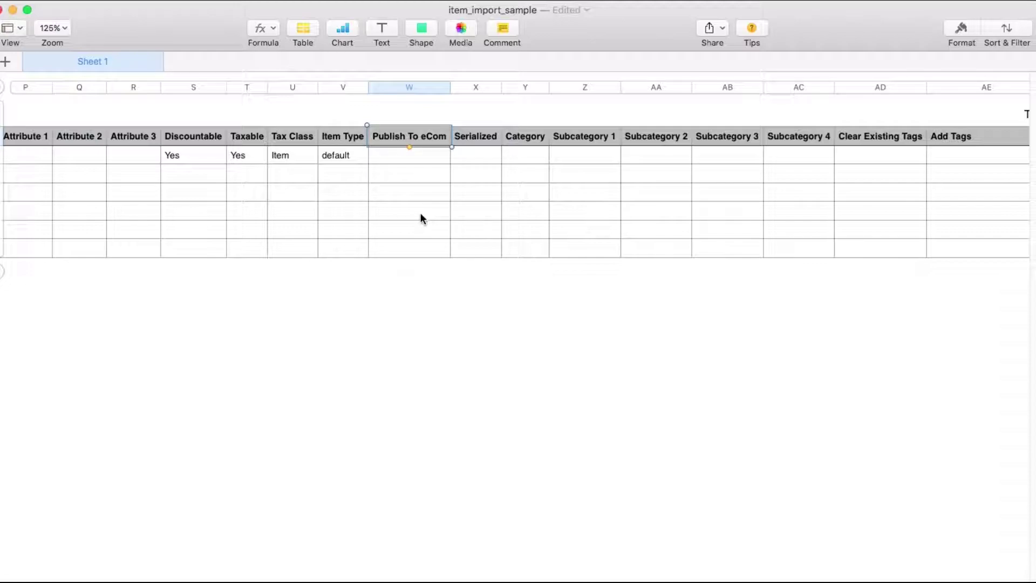
click(400, 155)
text(Yes)
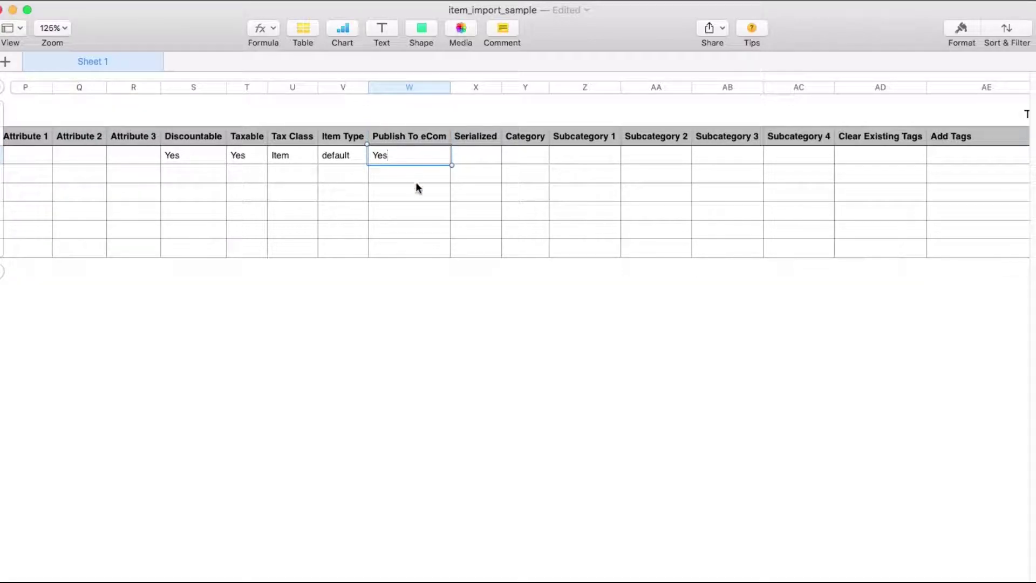
click(416, 186)
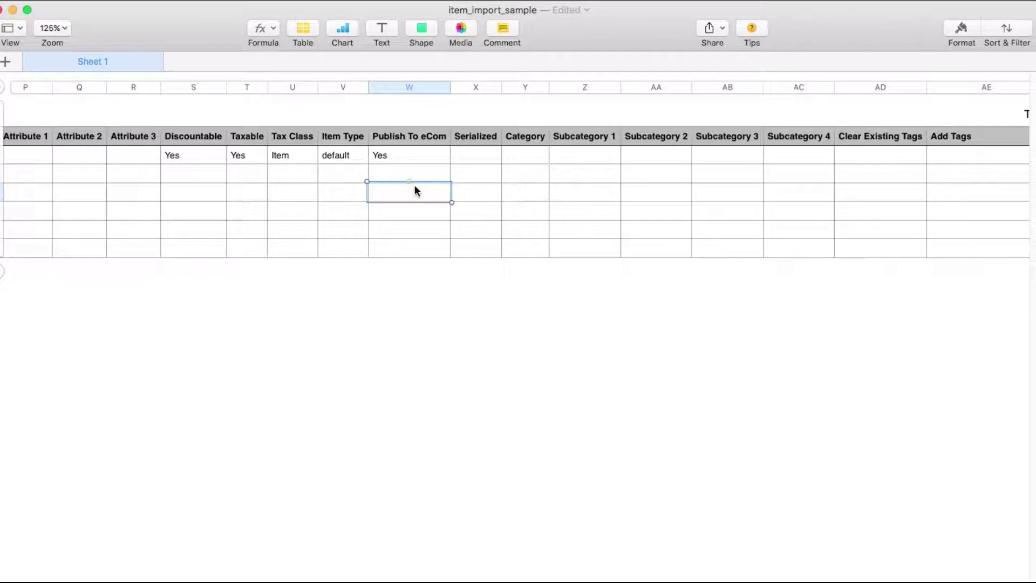
click(482, 138)
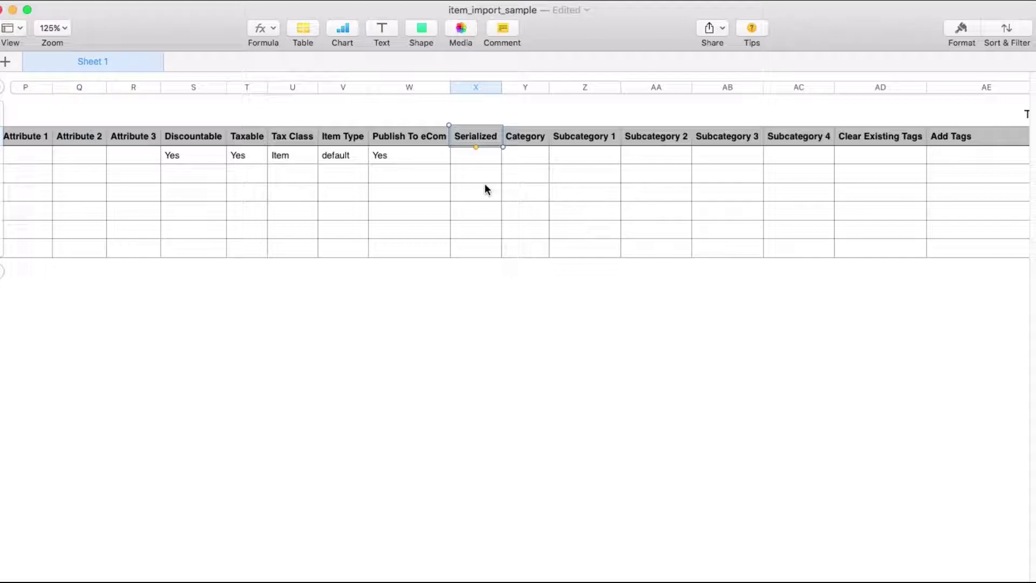
click(479, 162)
text(52056263)
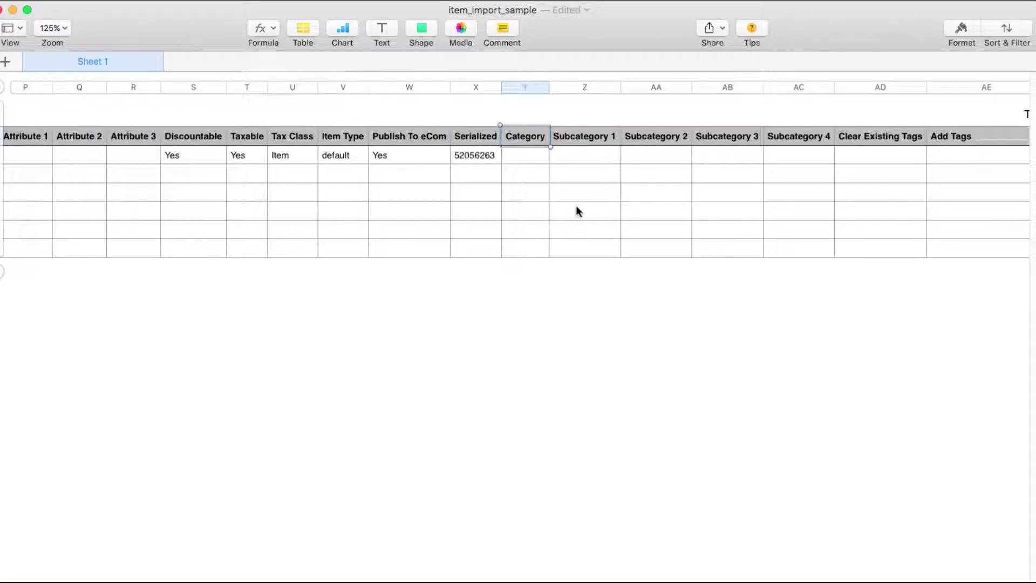
Step: Enter Category Sunglasses, Subcategory 1 Men's Sunglasses and Subcategory 2 Coloured Lenses
click(521, 156)
text(Sung)
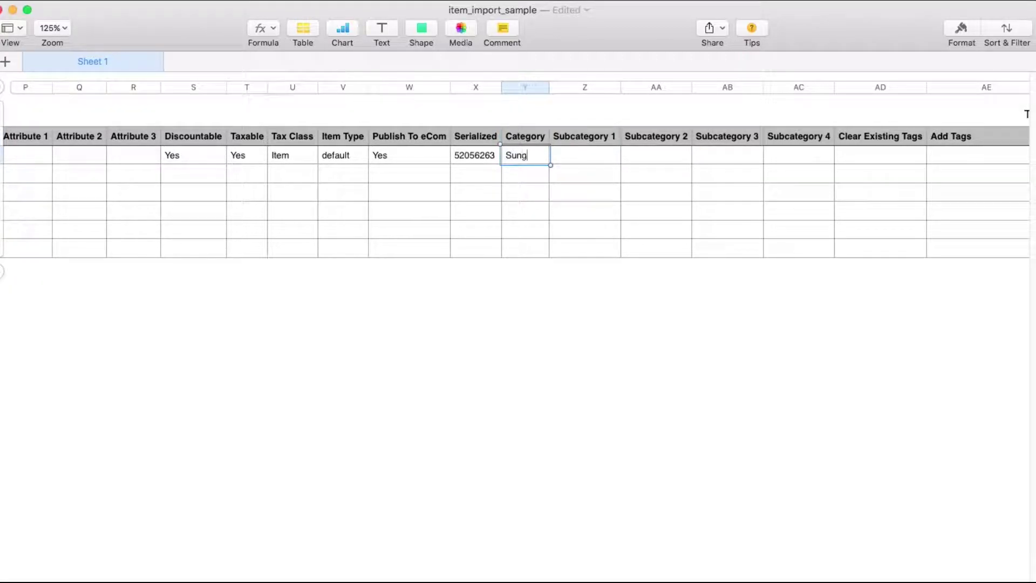
text(lasses)
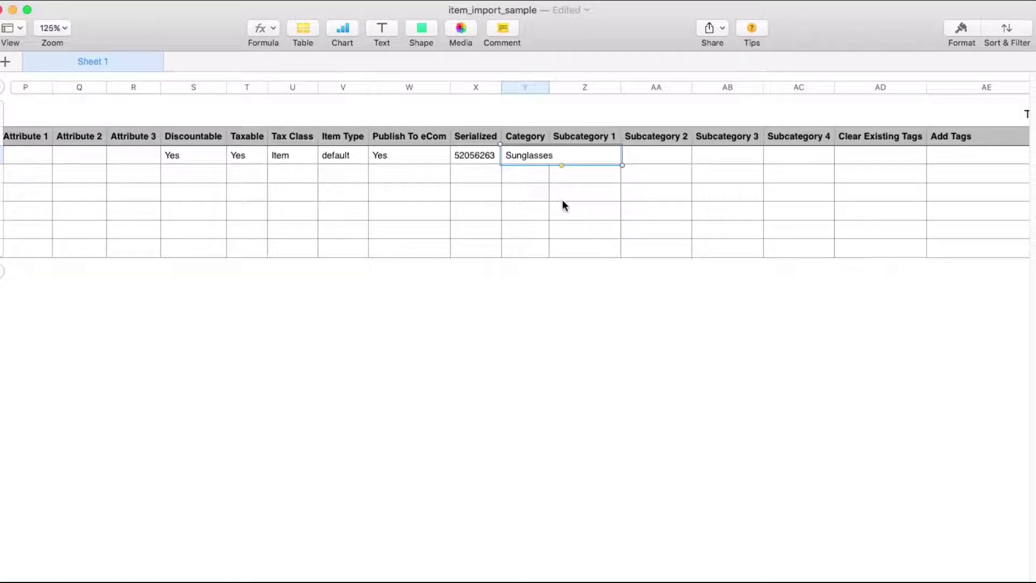
click(563, 201)
click(576, 155)
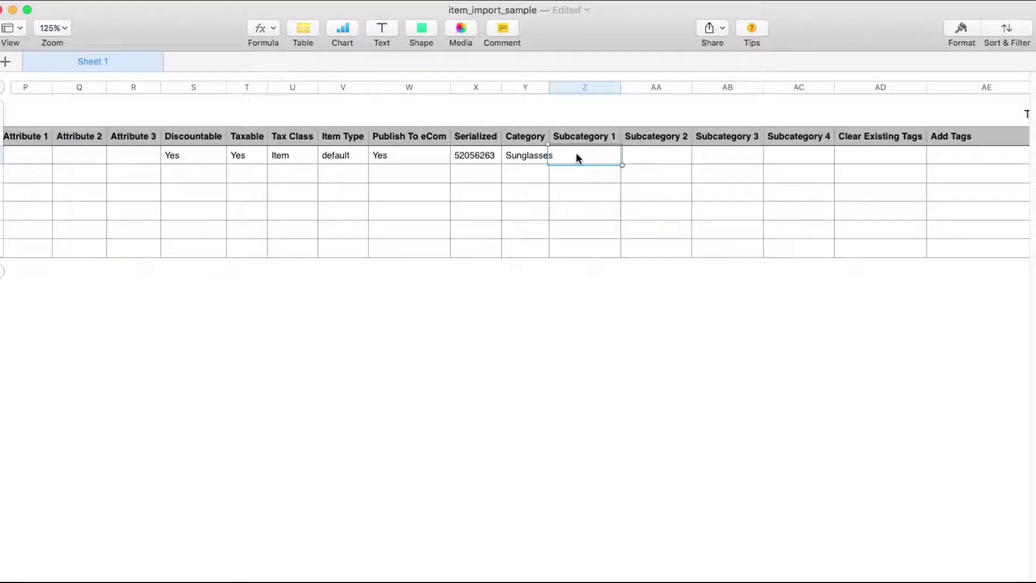
text(Men's Sunglasses)
click(667, 208)
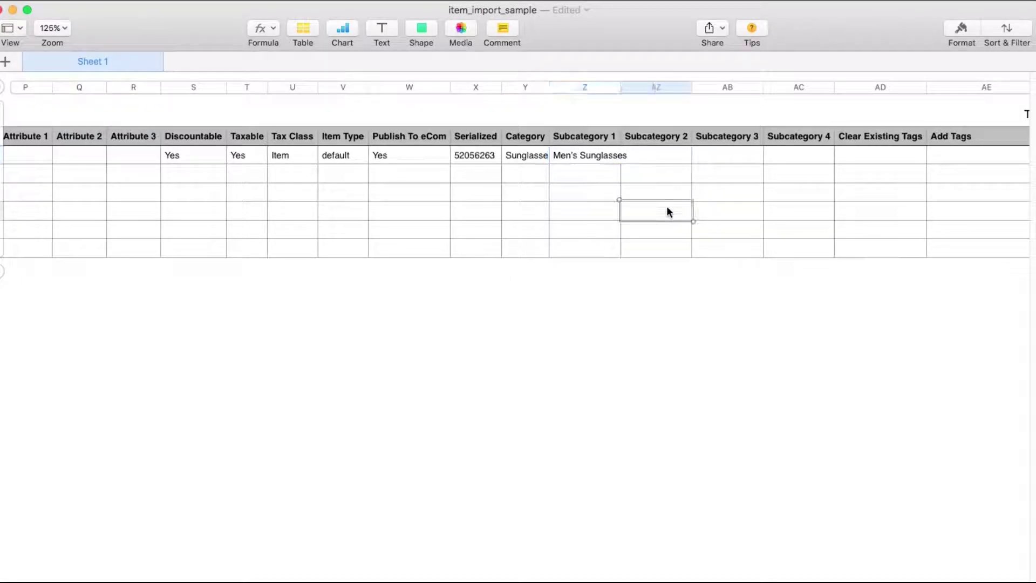
click(646, 162)
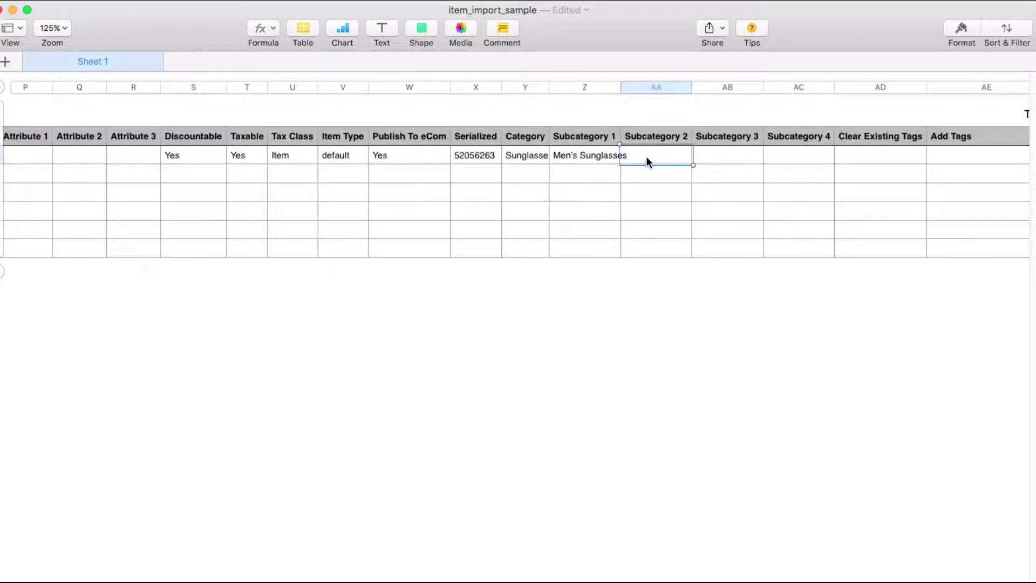
text(Coloured Lenses)
click(721, 153)
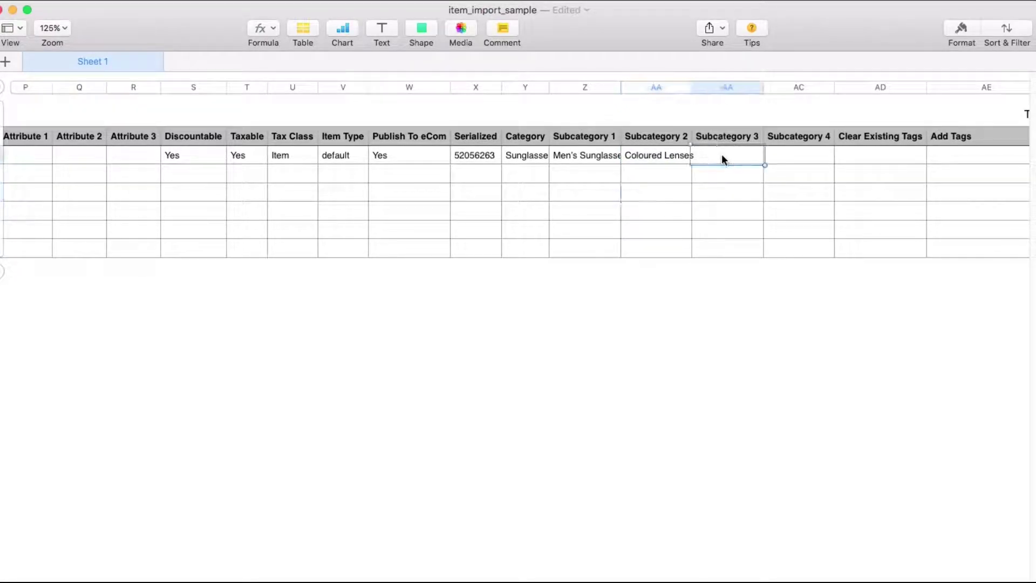
click(786, 152)
click(806, 187)
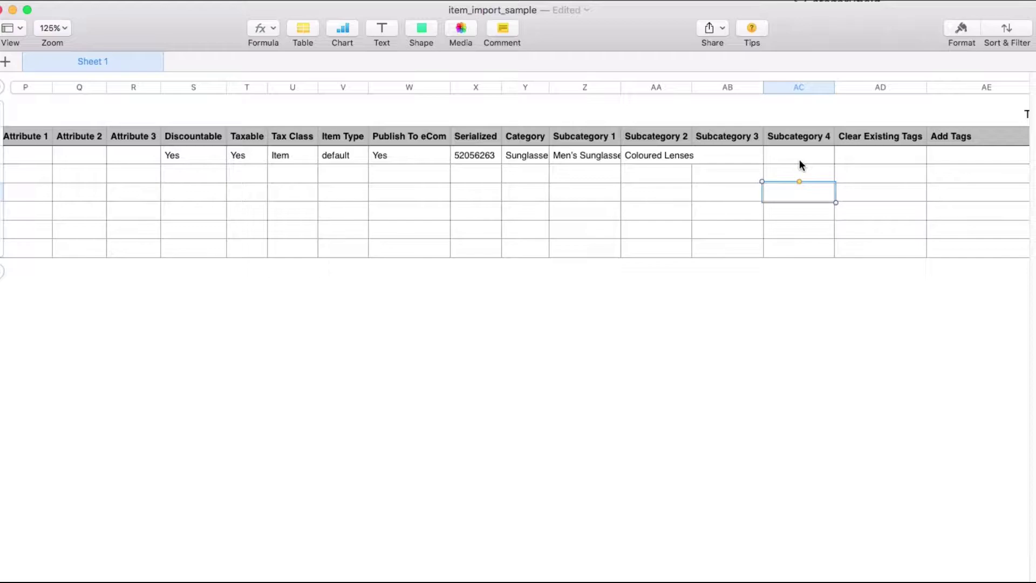
Step: Enter No under Clear Existing Tags and 'mens, black' under Add Tags
click(902, 139)
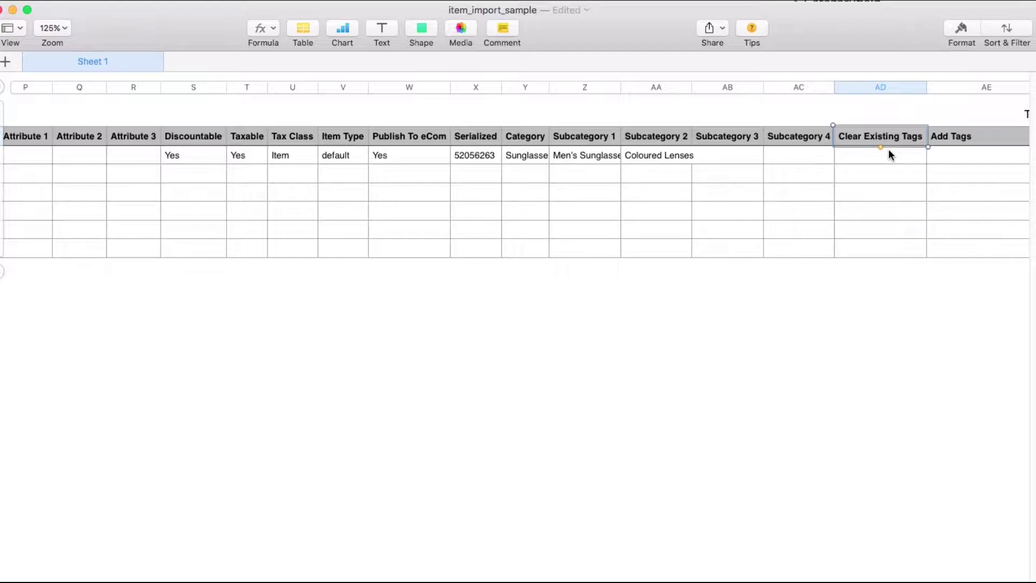
click(952, 137)
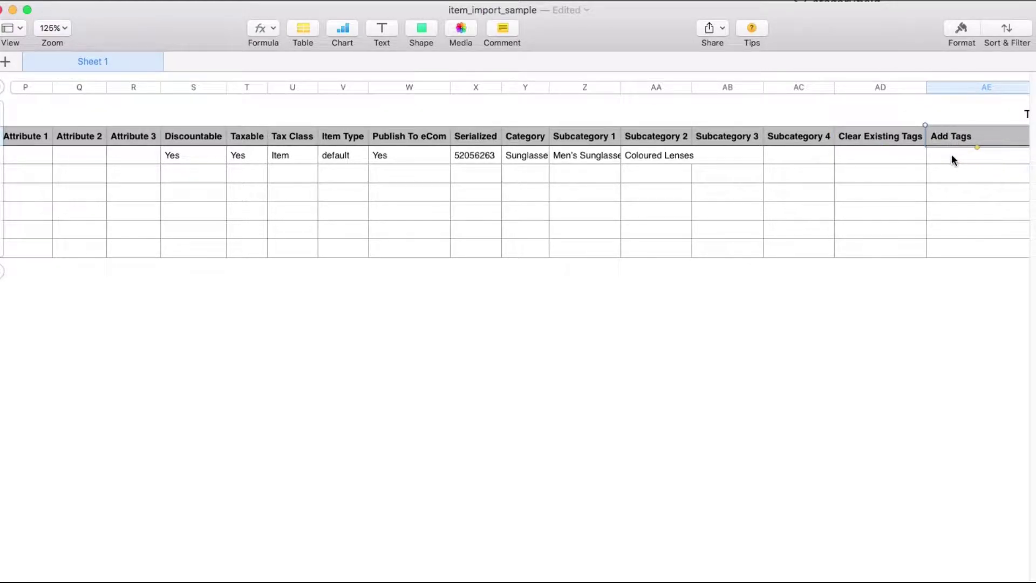
click(875, 153)
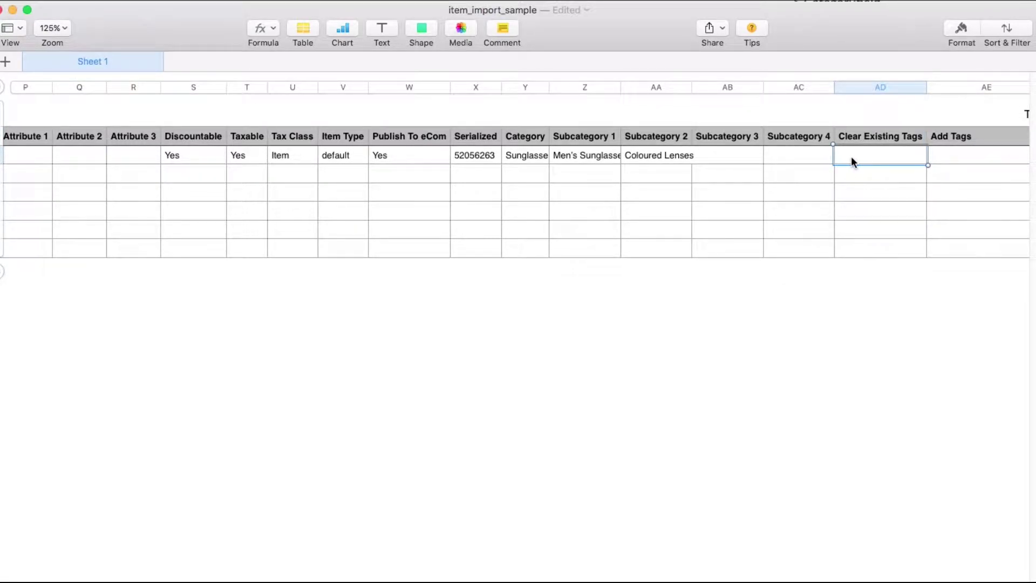
text(No)
key(Return)
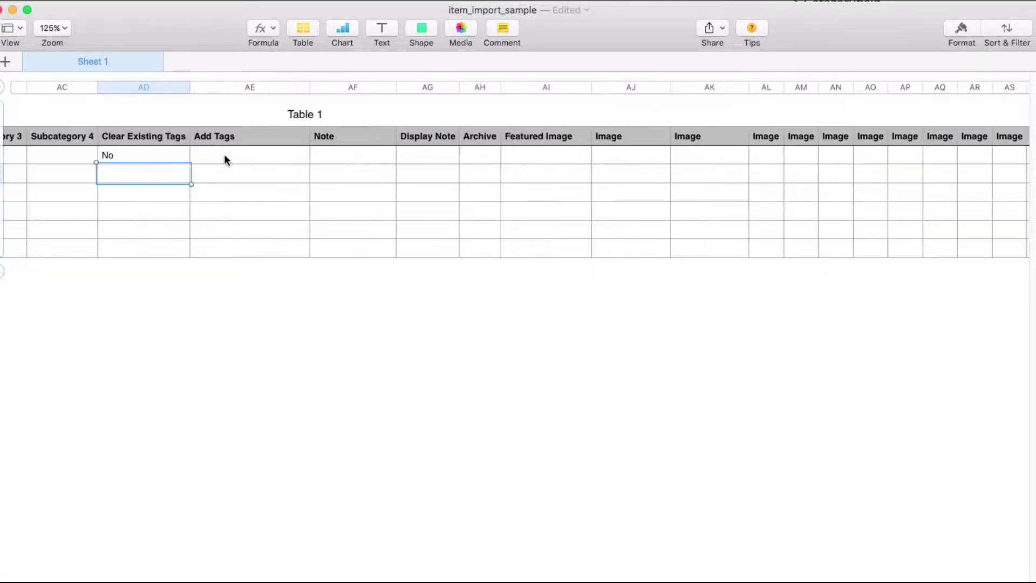
click(247, 139)
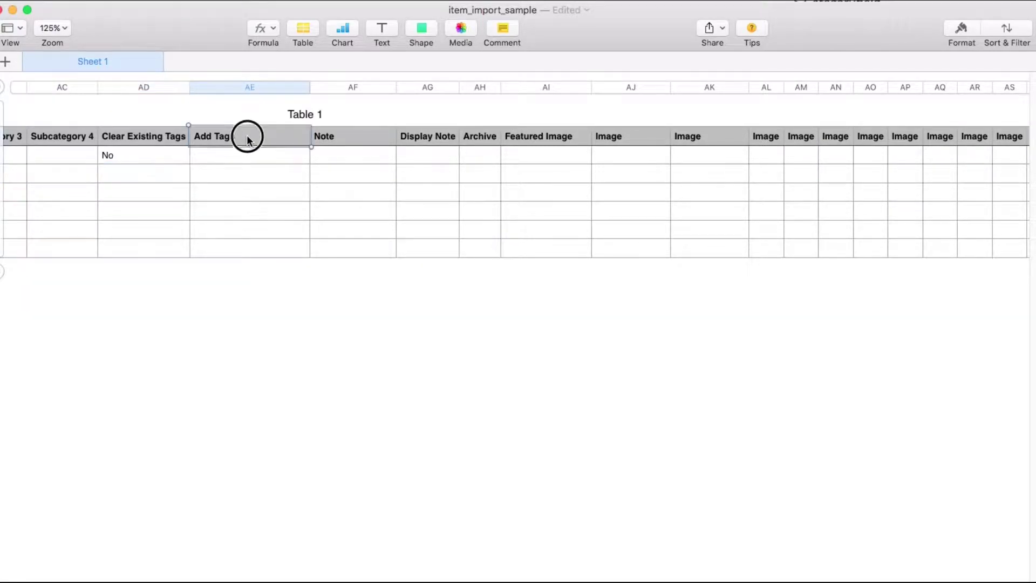
click(214, 160)
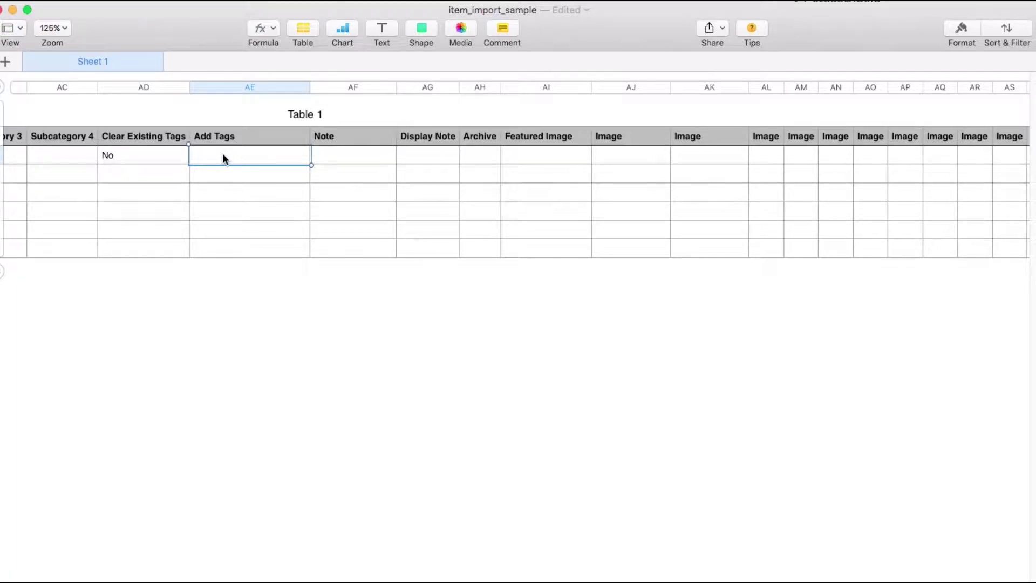
text(mens, black)
click(268, 181)
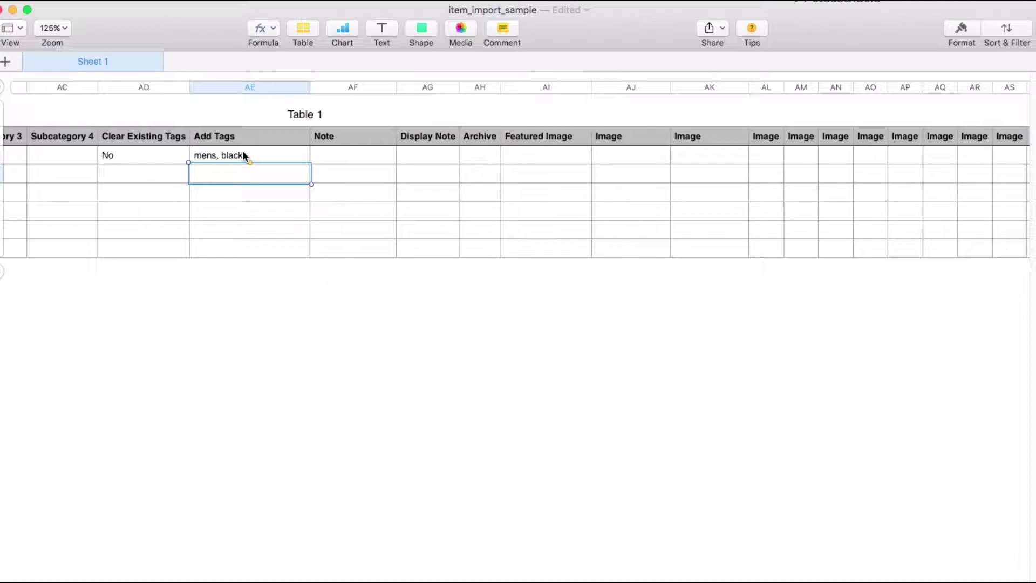
click(351, 141)
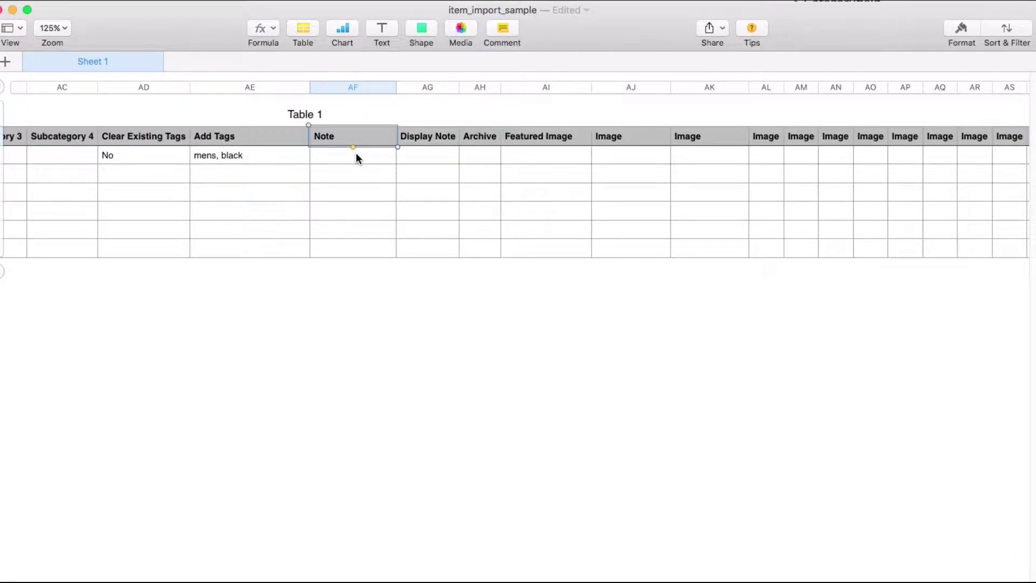
Step: Fill the sunglasses row with Note 'Non-Returnable', Display Note 'Yes' and Archive 'No'
click(410, 139)
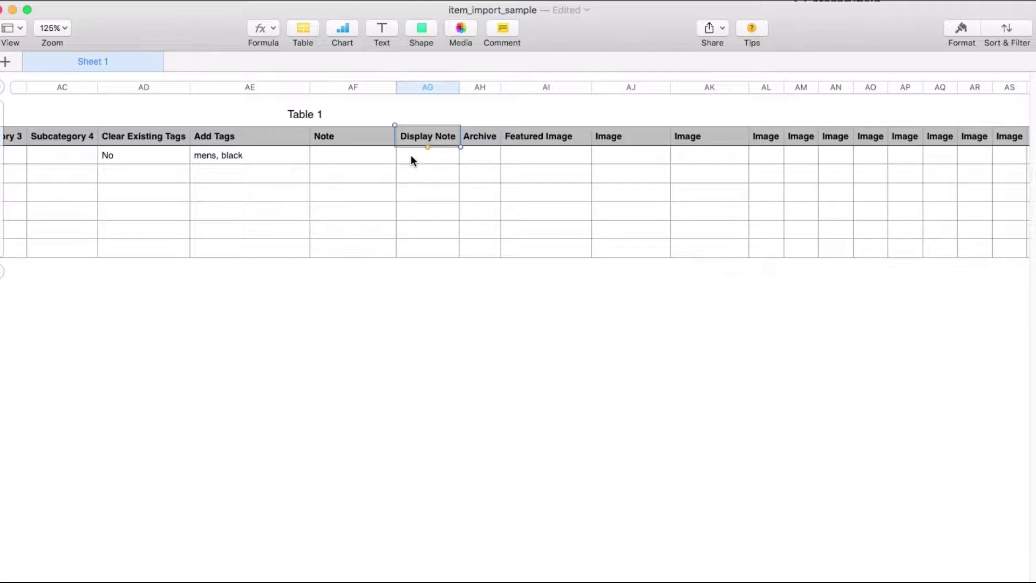
click(353, 157)
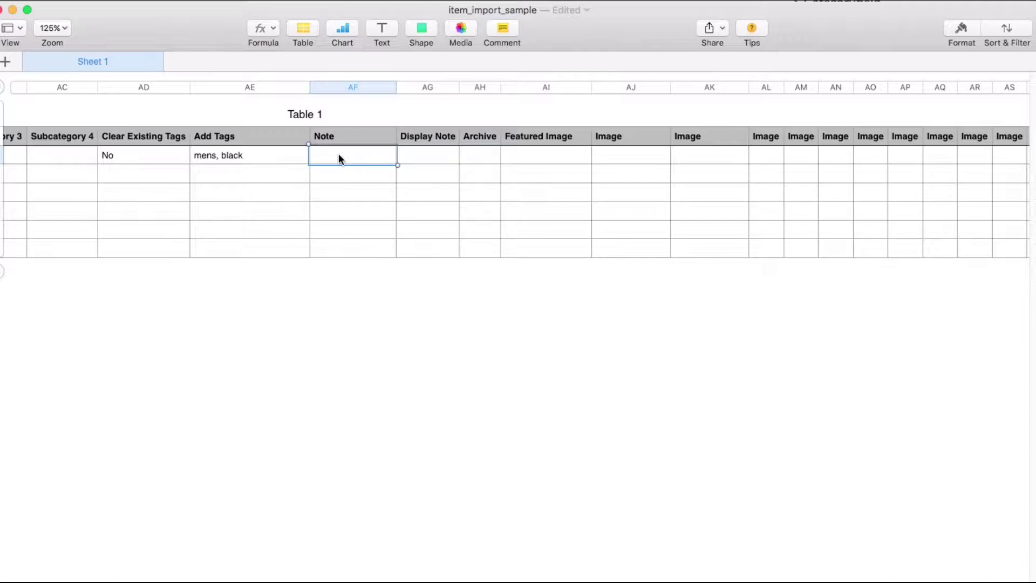
text(Non-Returnable)
click(442, 149)
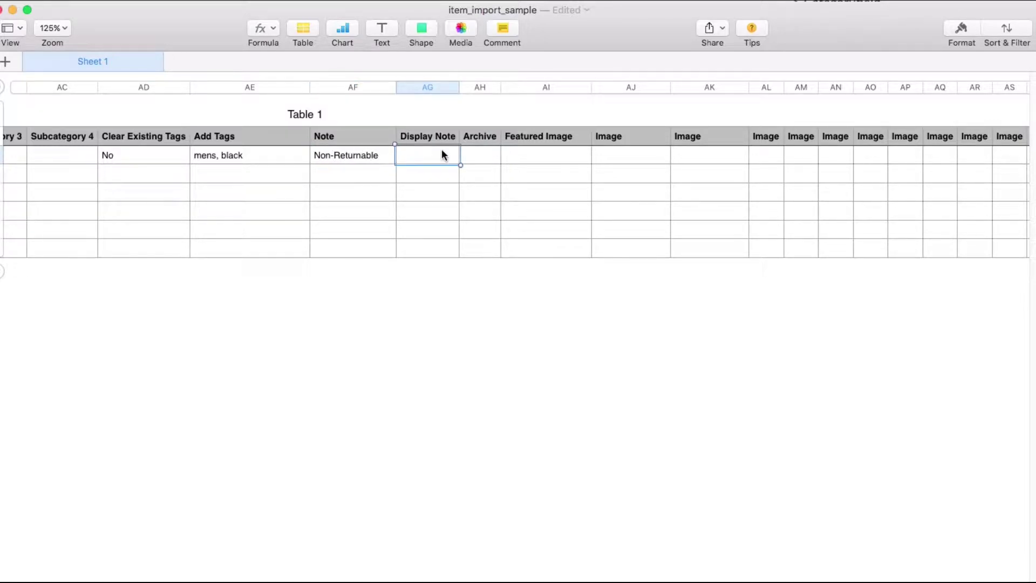
text(Yes)
click(452, 179)
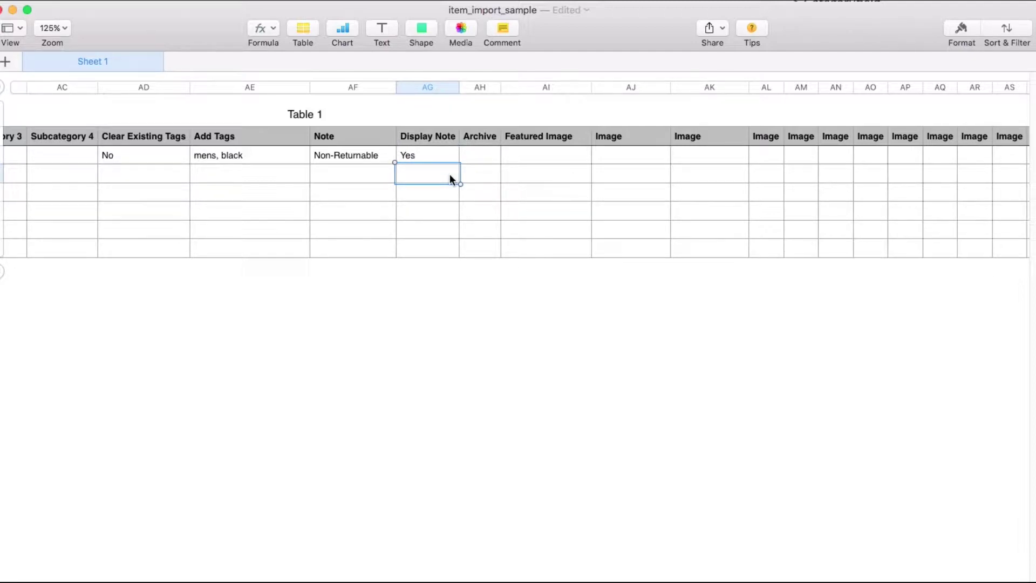
key(Up)
key(Right)
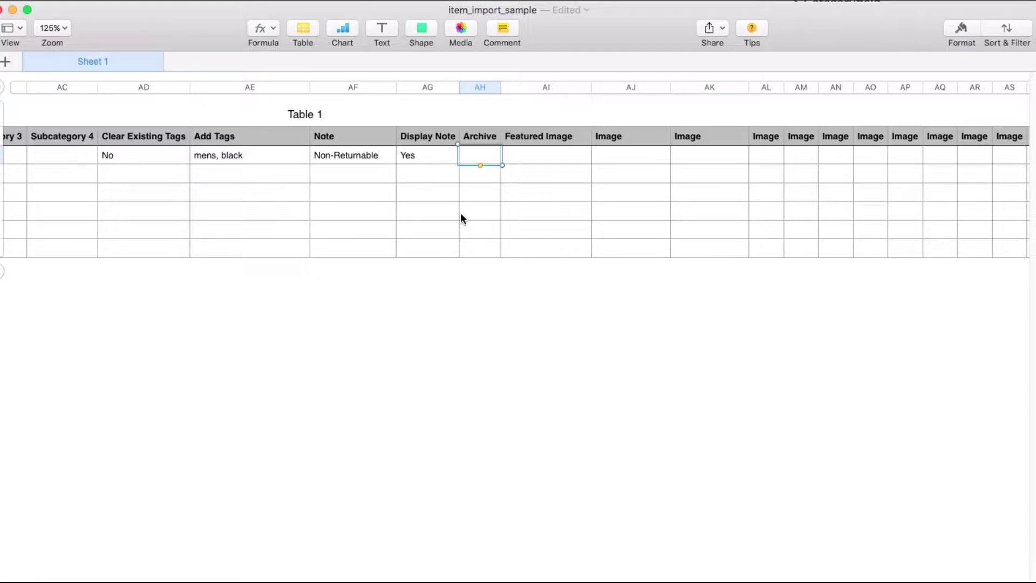
text(No)
click(467, 233)
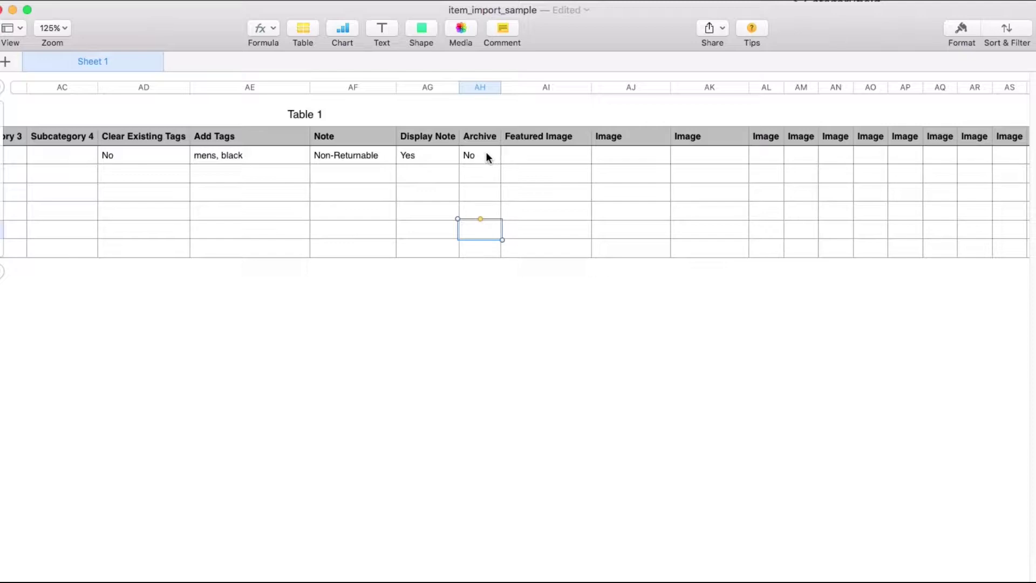
Step: Scroll right to review the Featured Image and extra Image columns
click(512, 155)
scroll(519, 134, right, 10)
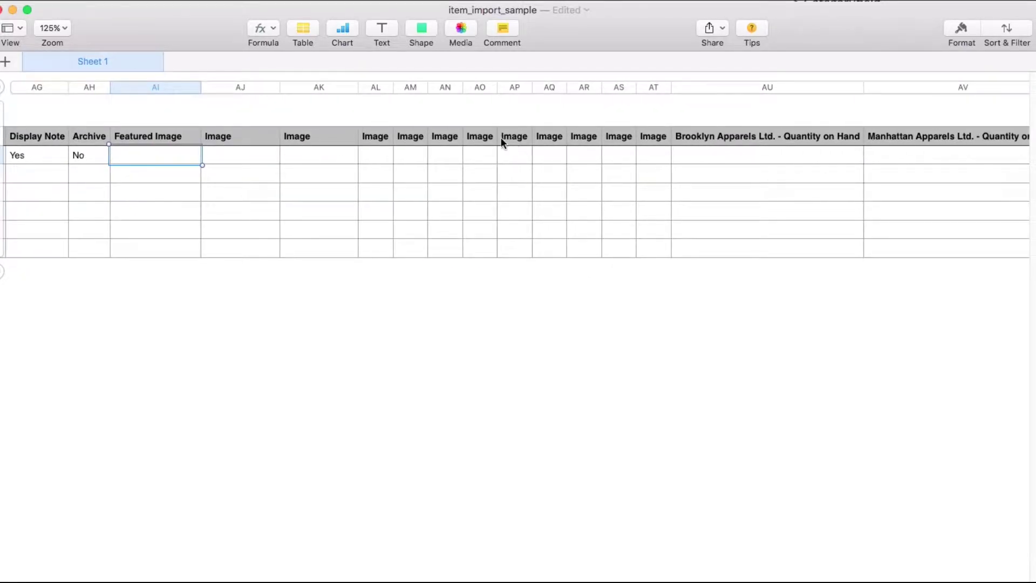
click(143, 135)
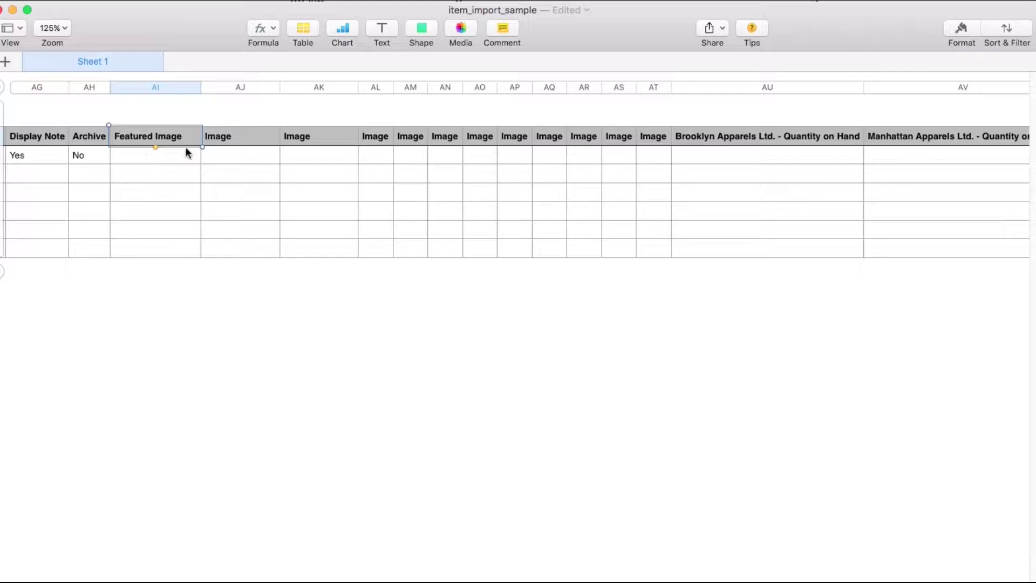
click(241, 135)
click(308, 139)
click(371, 137)
click(408, 139)
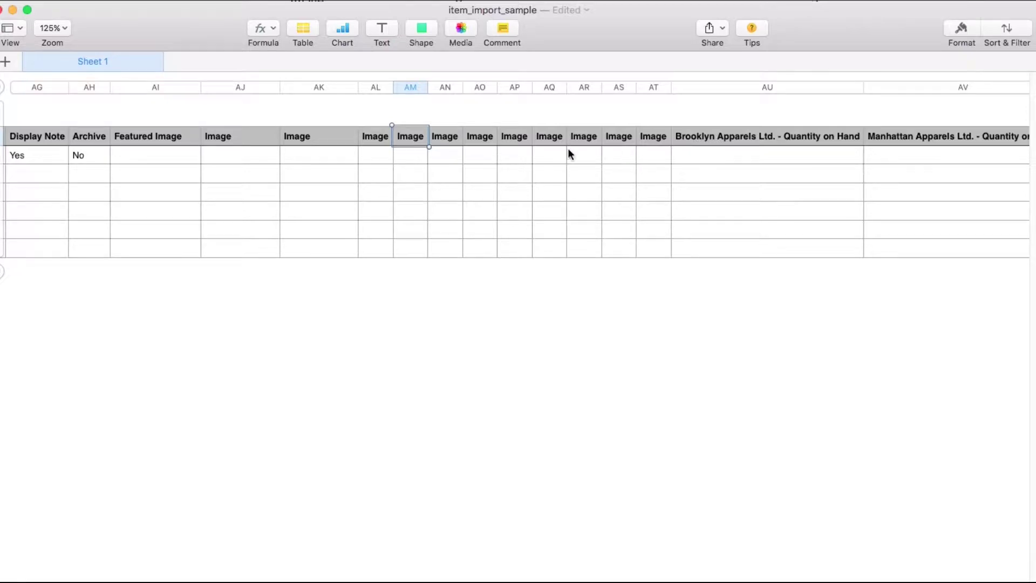
Step: Paste purple-glasses.jpg into the Featured Image cell and verify the file extension
click(151, 156)
text(purple-glasses.jpg)
key(Return)
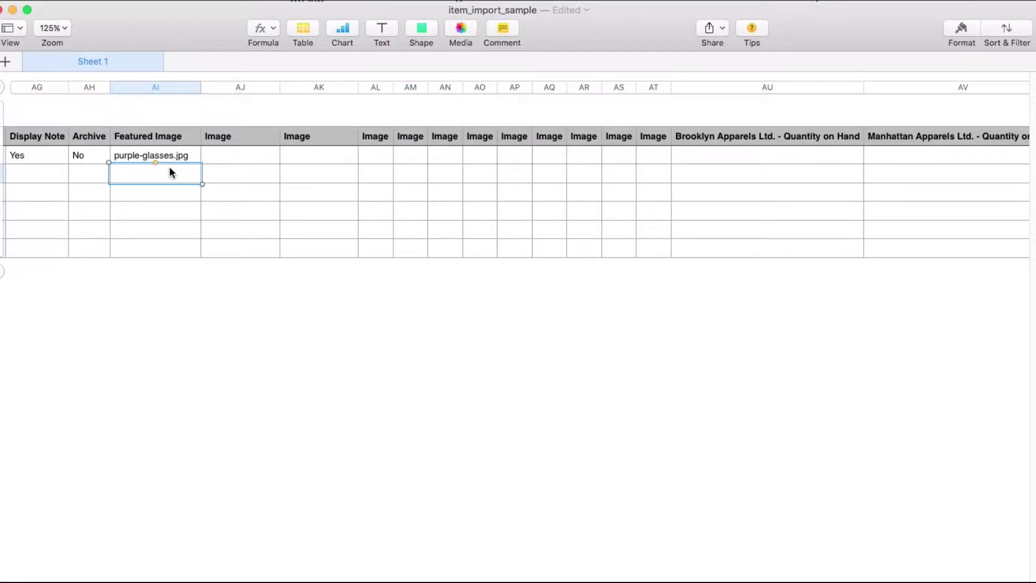
click(172, 157)
double_click(184, 155)
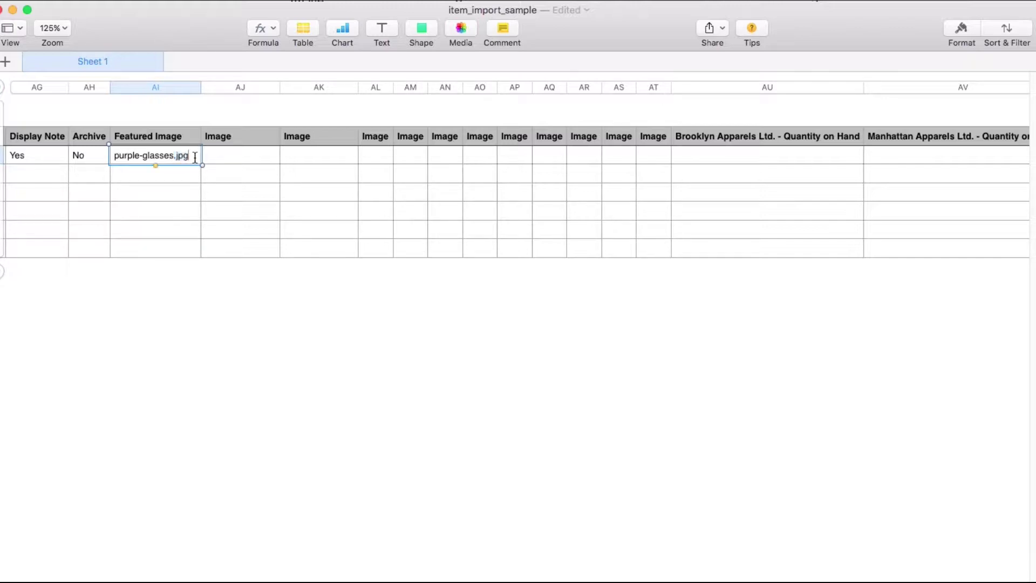
click(186, 177)
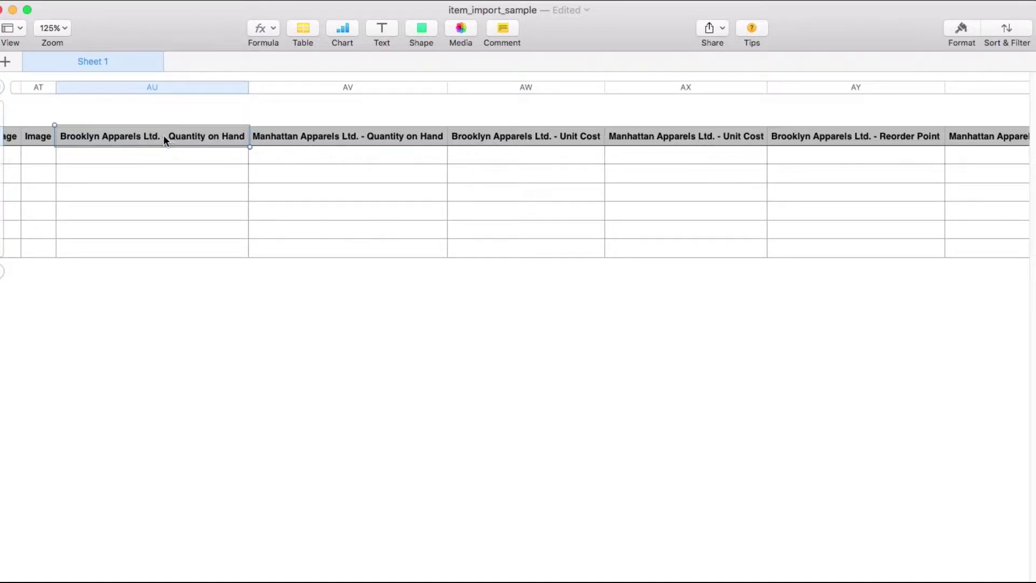
Step: Enter 1 in both the Brooklyn and Manhattan Apparels Ltd. Quantity on Hand cells
drag(252, 136, 365, 137)
click(322, 158)
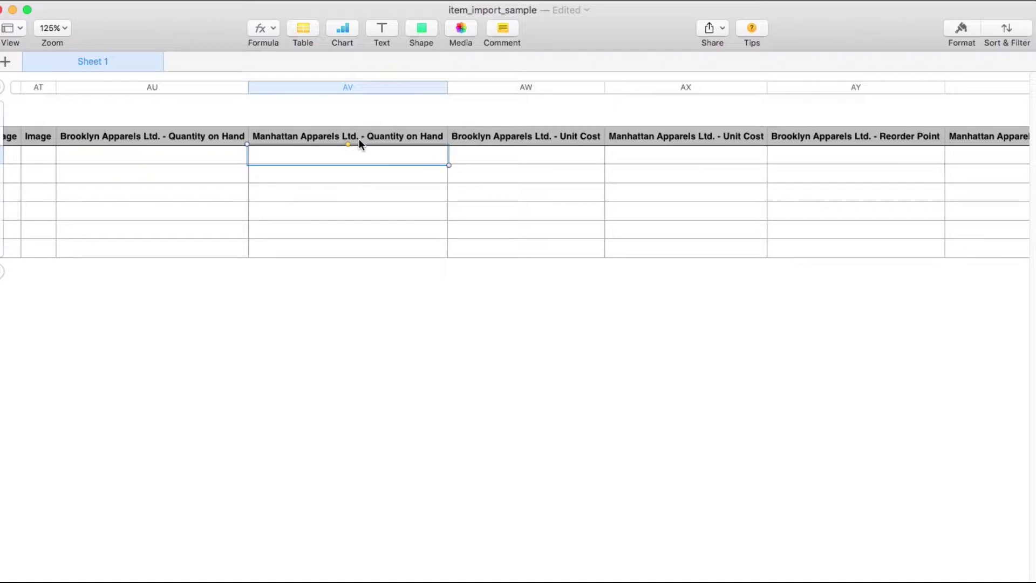
click(181, 156)
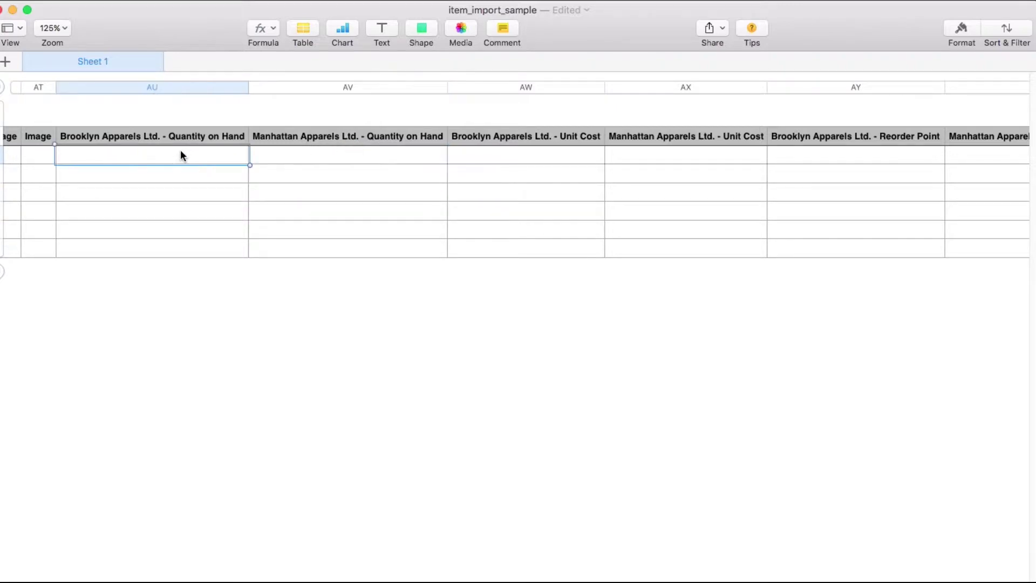
text(1)
click(315, 157)
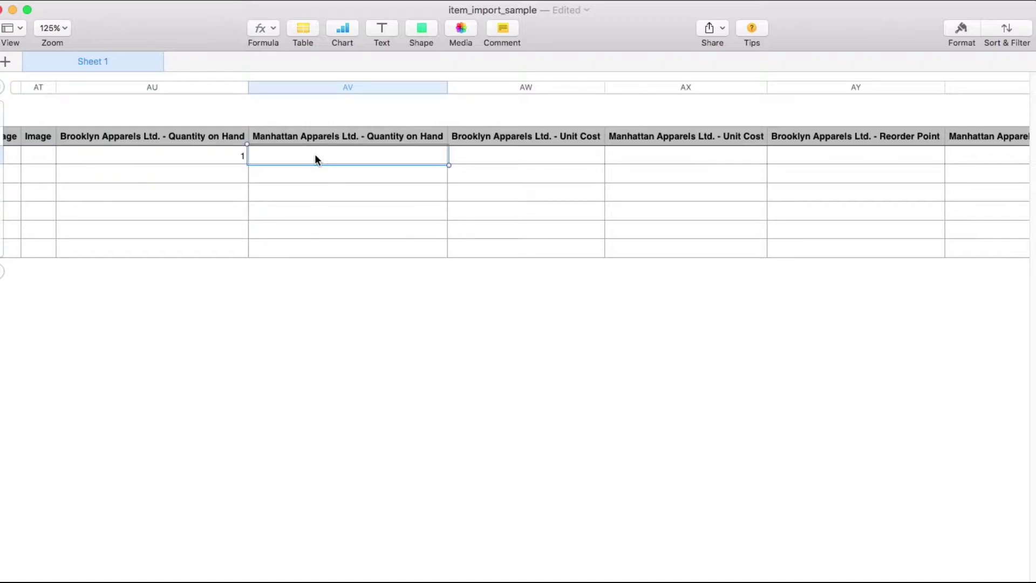
text(1)
click(543, 157)
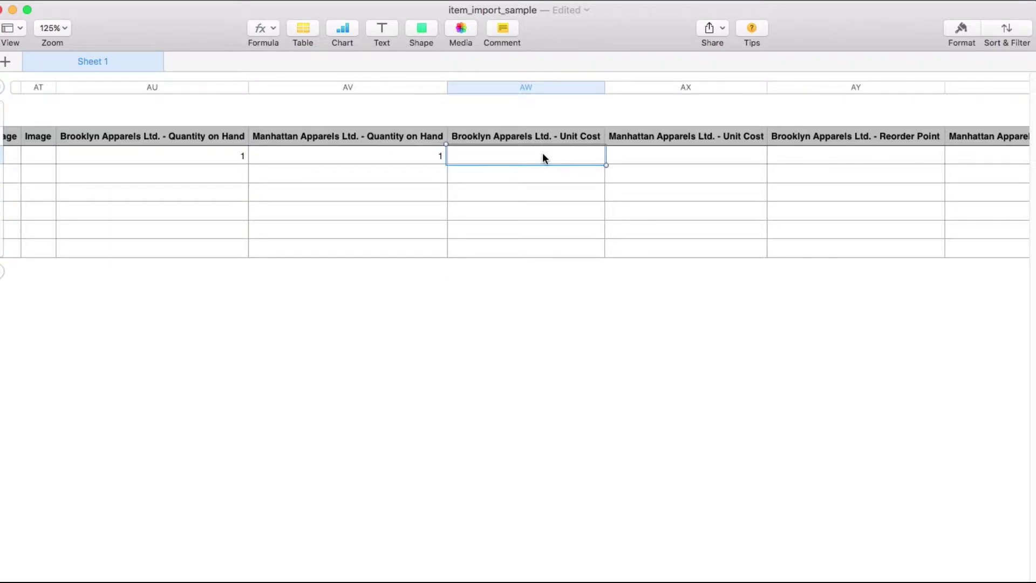
click(634, 155)
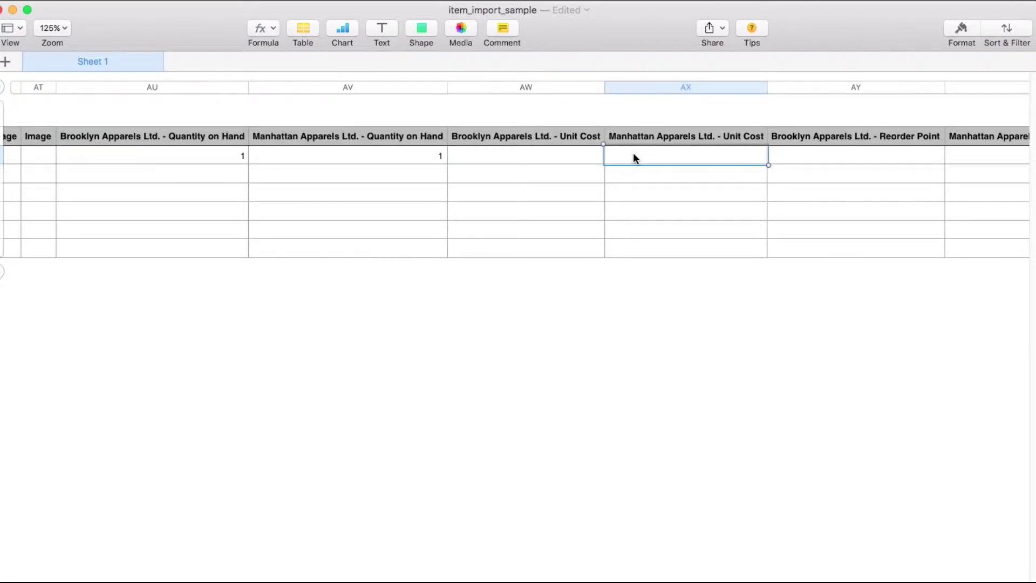
scroll(634, 155, right, 10)
Step: Locate the Brooklyn and Manhattan Reorder Point and Reorder Level columns
scroll(634, 152, right, 2)
click(385, 88)
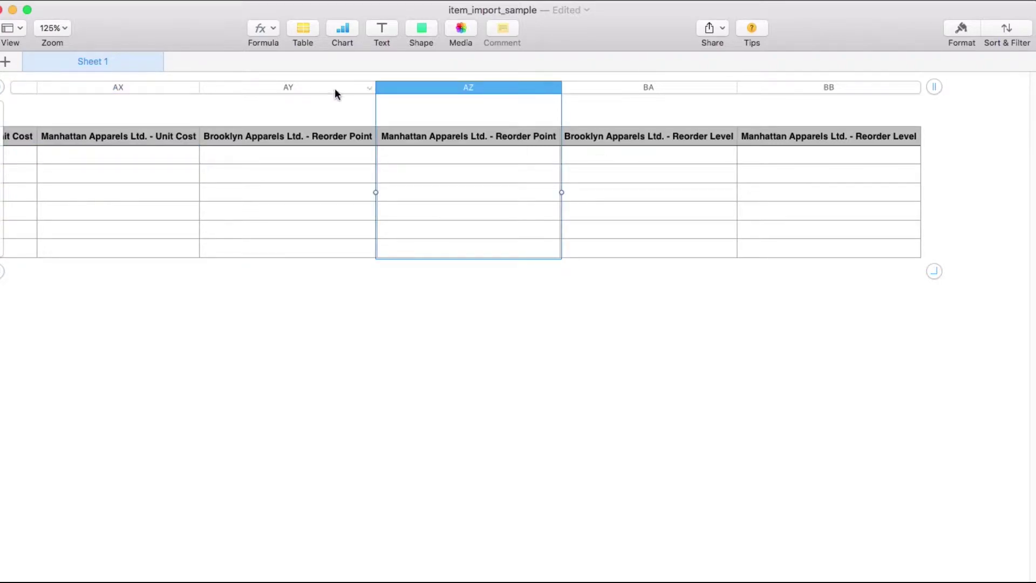
click(288, 87)
click(421, 85)
click(675, 88)
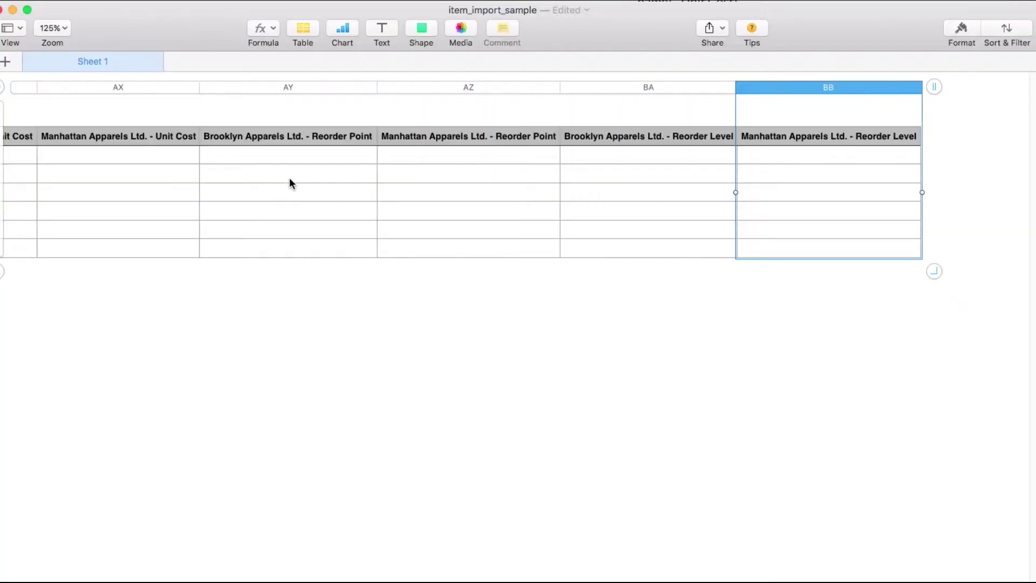
Step: Enter Brooklyn reorder point 1 and level 2, Manhattan reorder point 2 and level 5
click(260, 159)
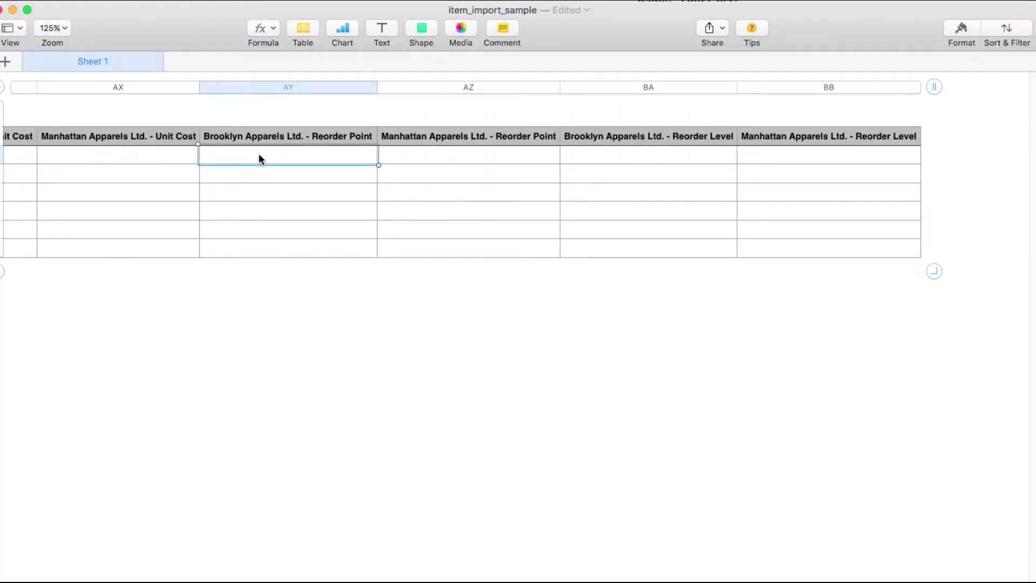
text(1)
click(619, 156)
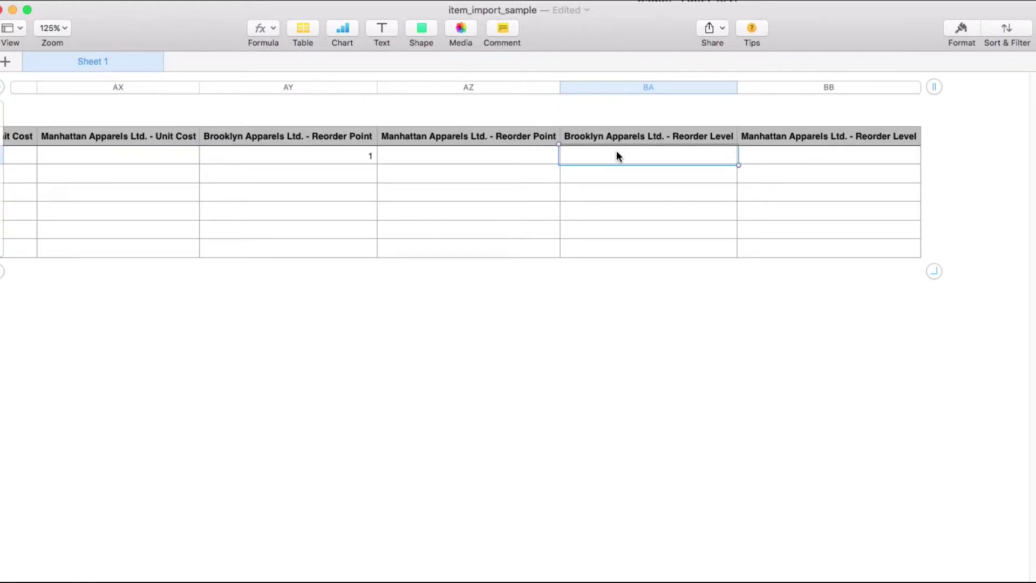
text(2)
click(457, 156)
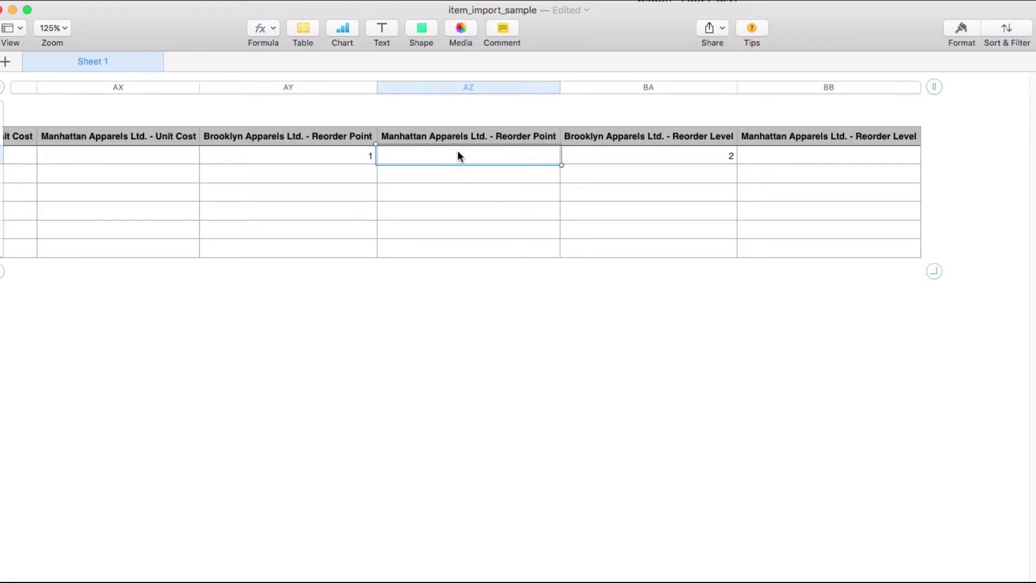
text(2)
click(853, 156)
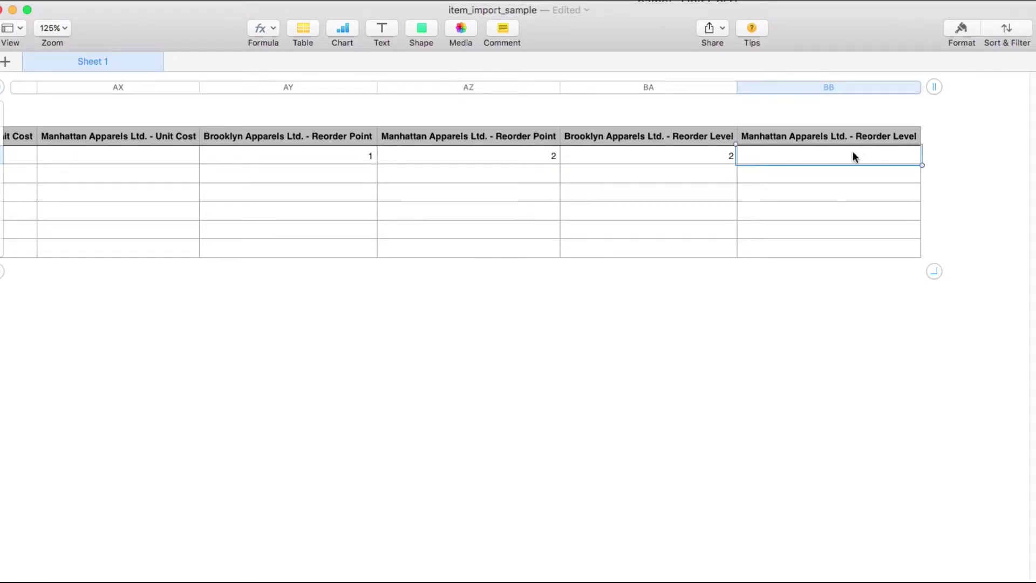
text(5)
click(782, 236)
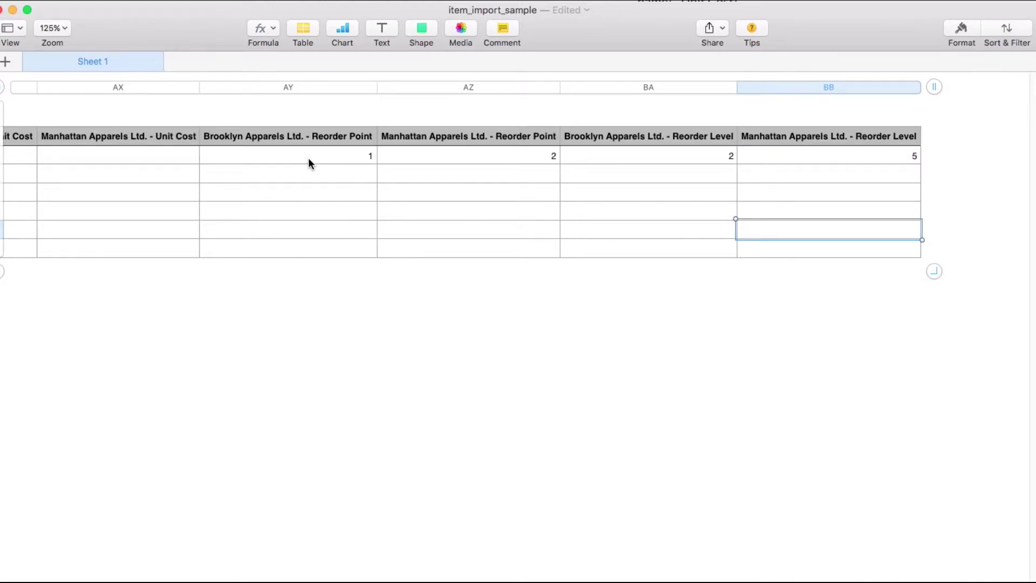
Step: Double-check the four reorder point and reorder level values
click(337, 159)
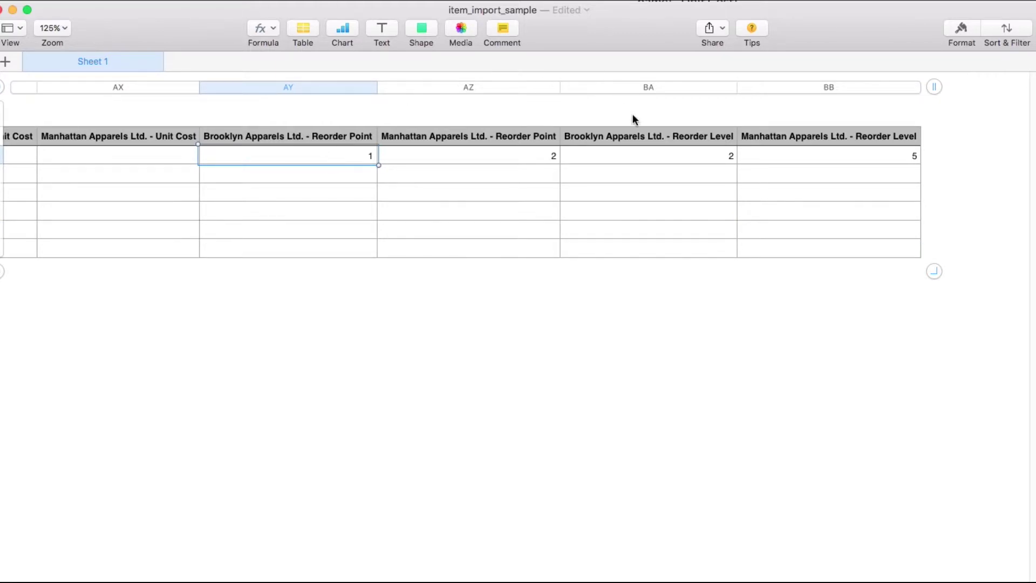
click(628, 157)
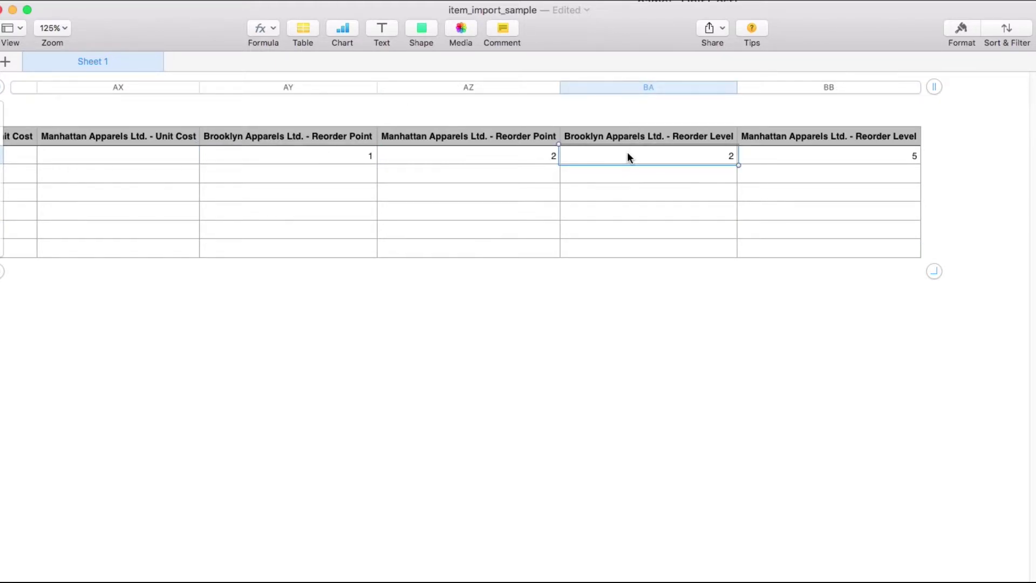
click(494, 156)
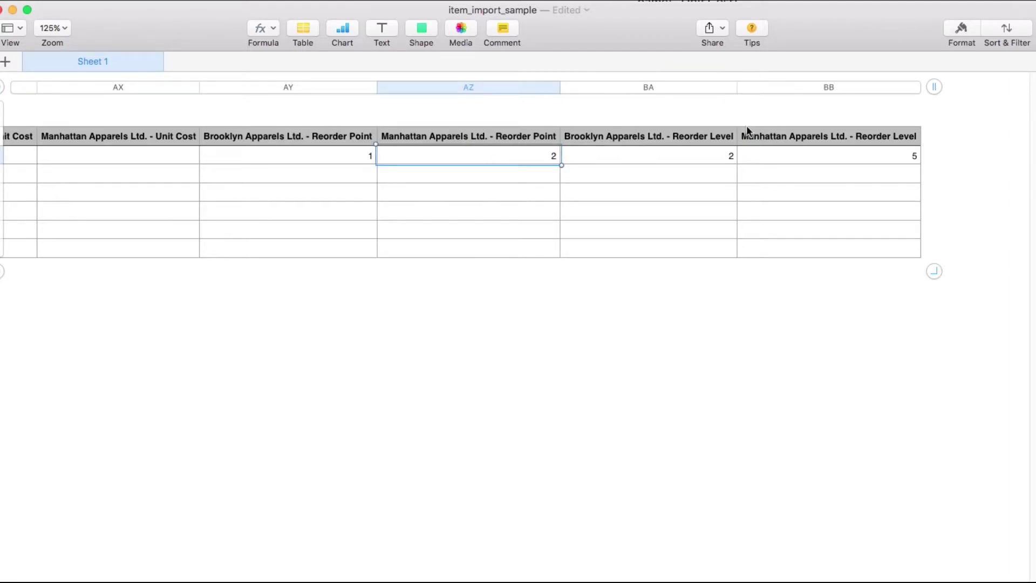
click(786, 155)
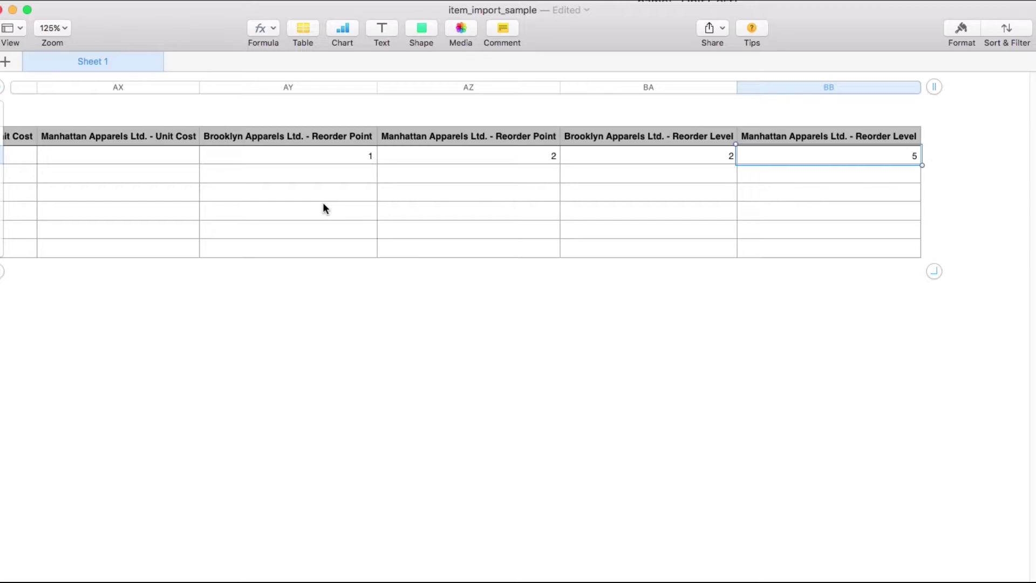
scroll(323, 203, left, 20)
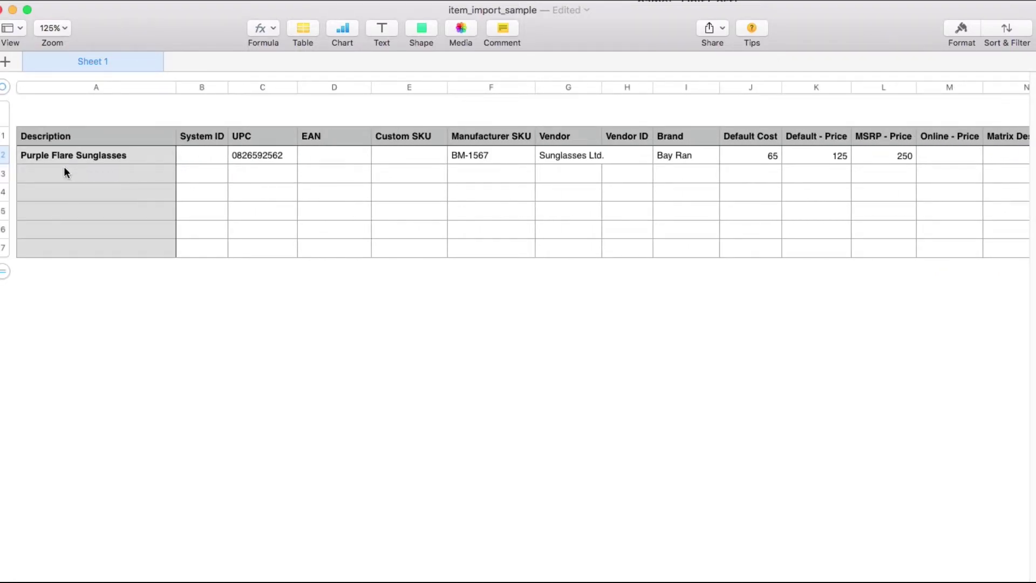
Step: Delete the empty rows 3 to 7 below the sunglasses item
drag(8, 175, 10, 249)
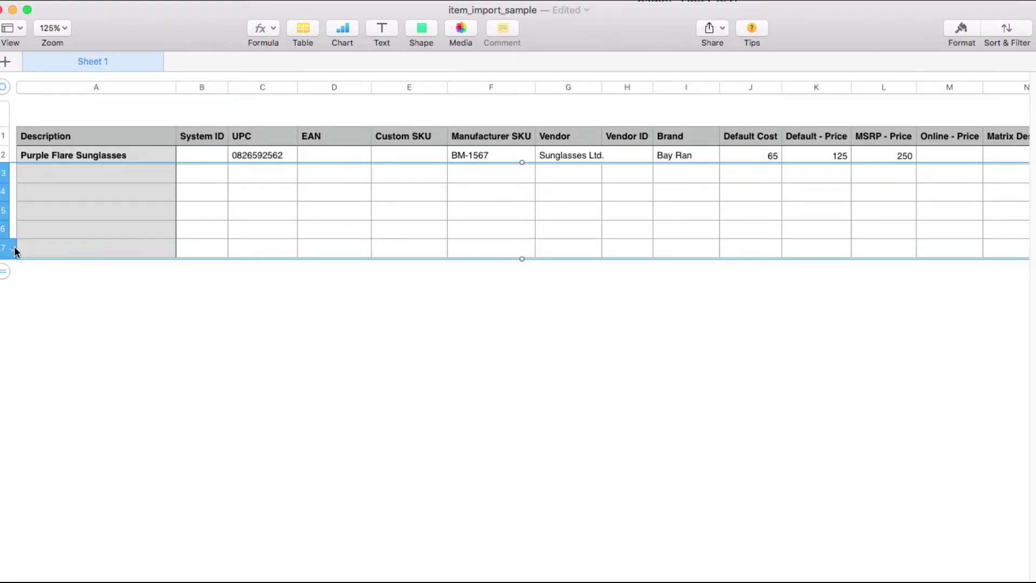
click(12, 248)
click(84, 312)
Step: Export the sheet as a CSV file named demo-import
click(95, 2)
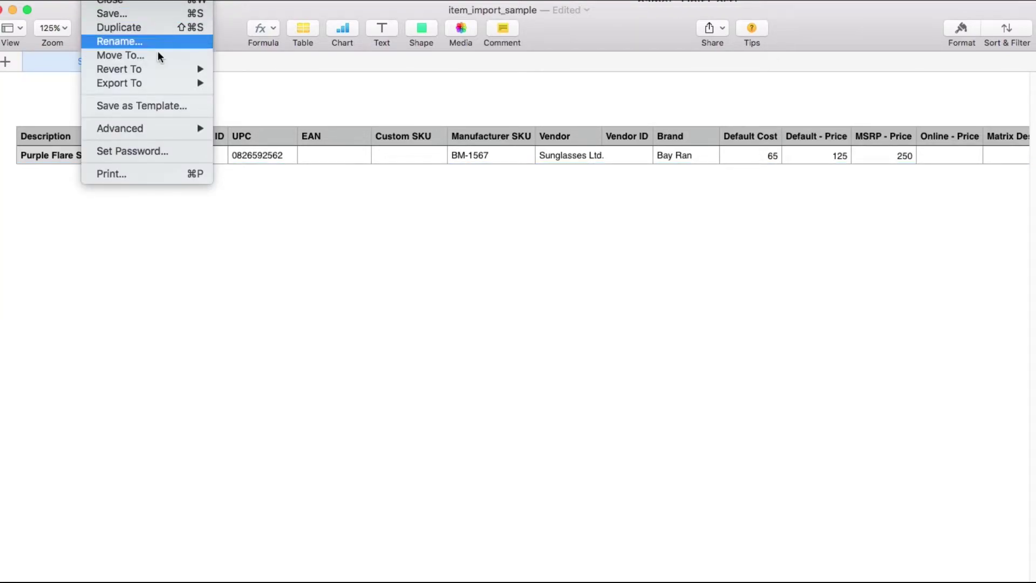
mouse_move(139, 83)
click(253, 110)
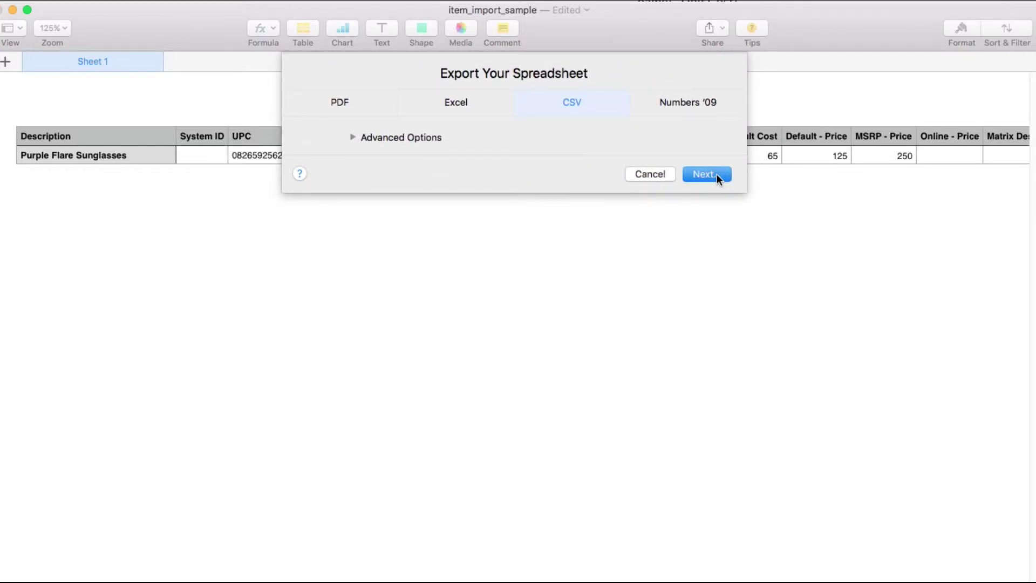
click(717, 174)
text(demo-i)
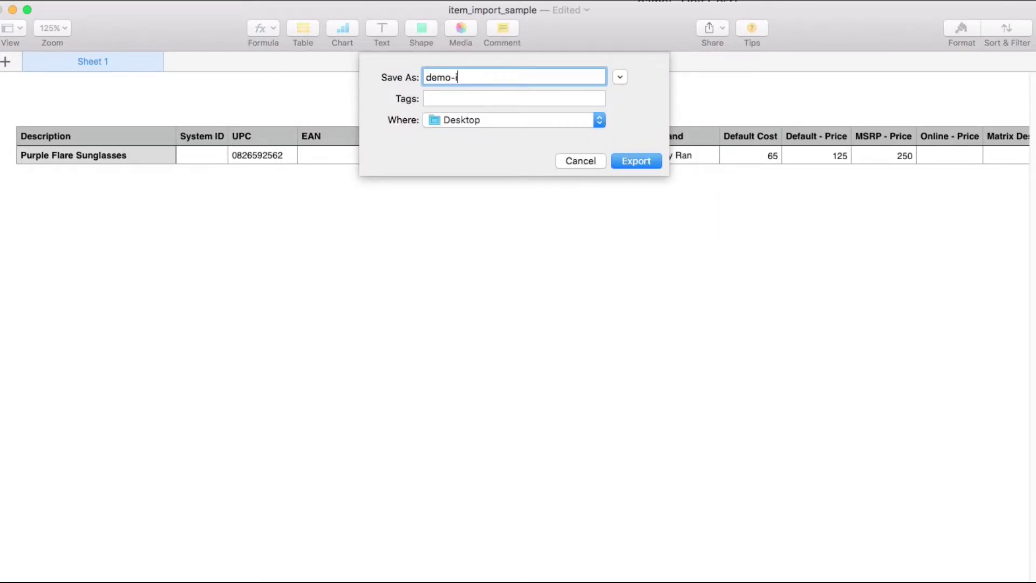
text(mport)
key(Return)
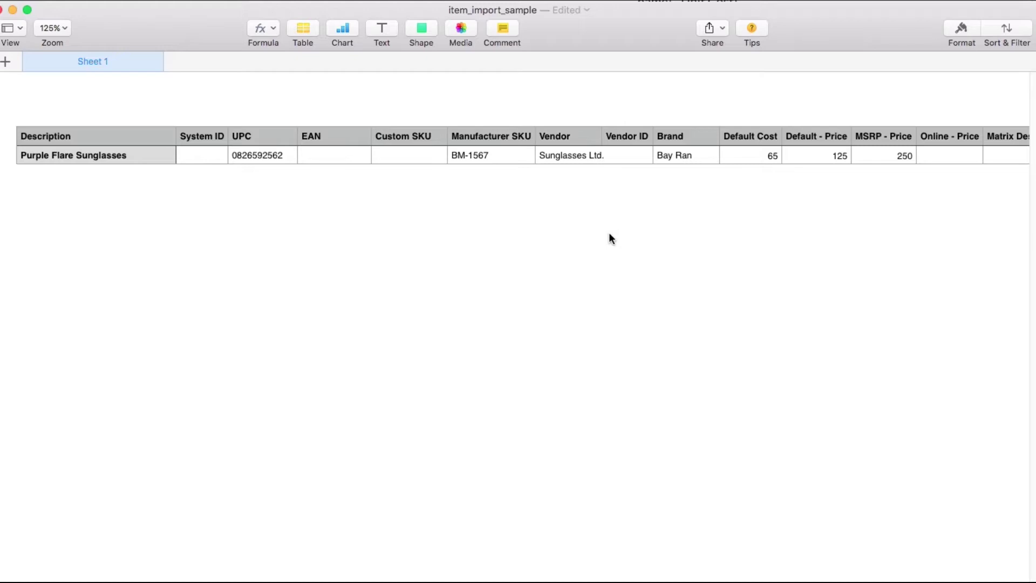
Step: Close Numbers without saving and start a new item import in Lightspeed
click(3, 9)
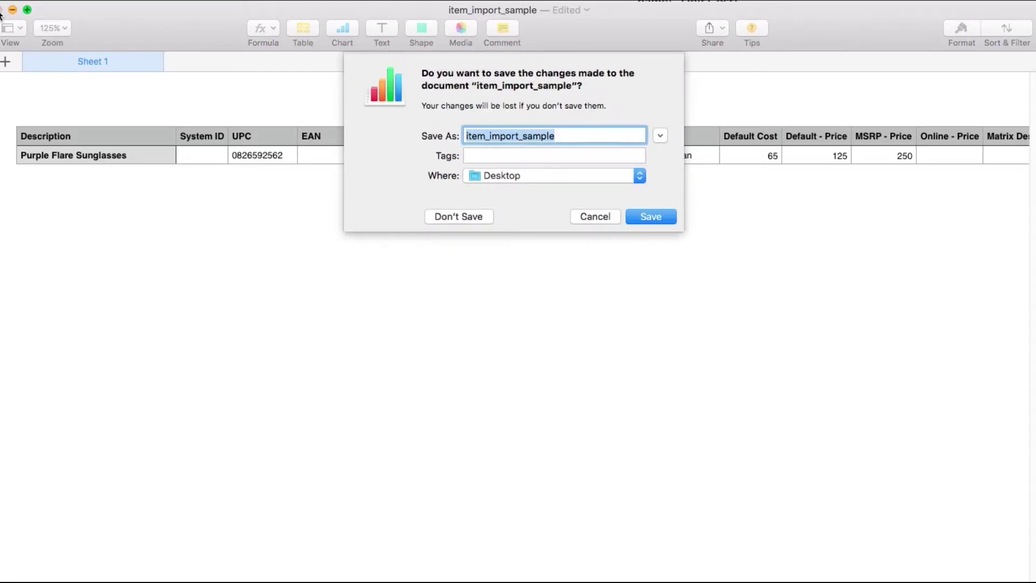
click(465, 215)
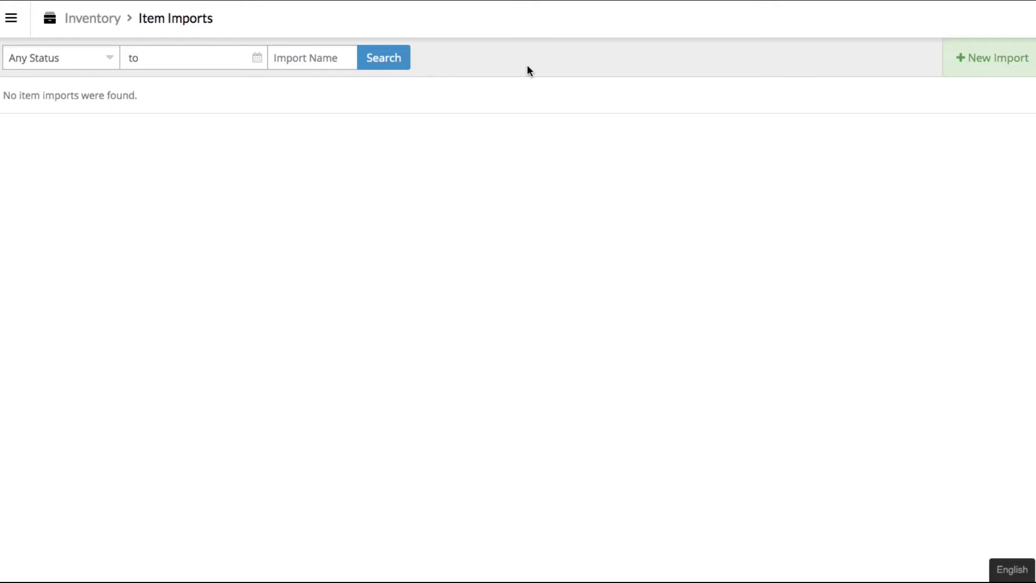
click(990, 58)
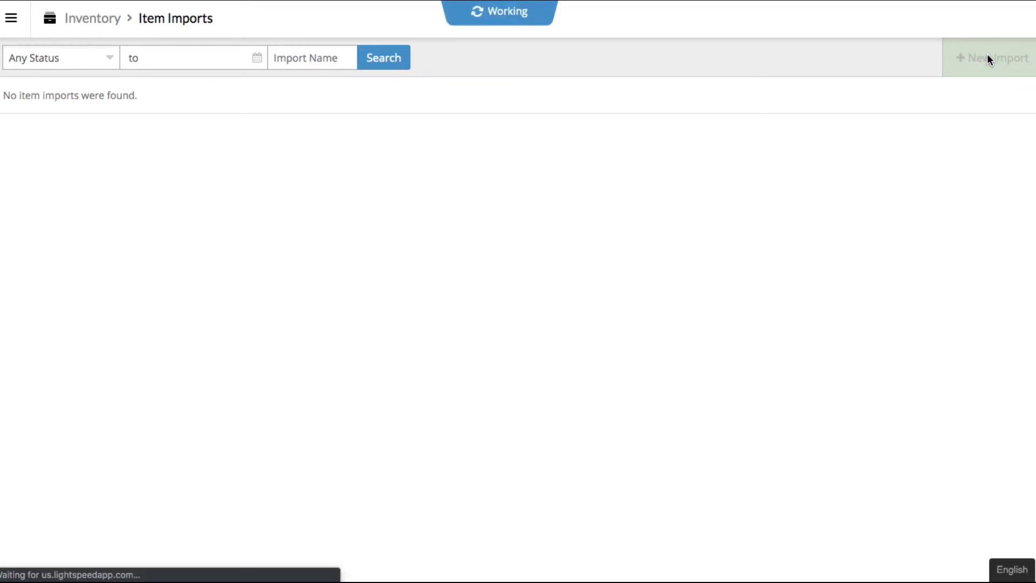
Step: Upload demo-import.csv with behavior Only create new Items and validate it
click(516, 338)
click(448, 44)
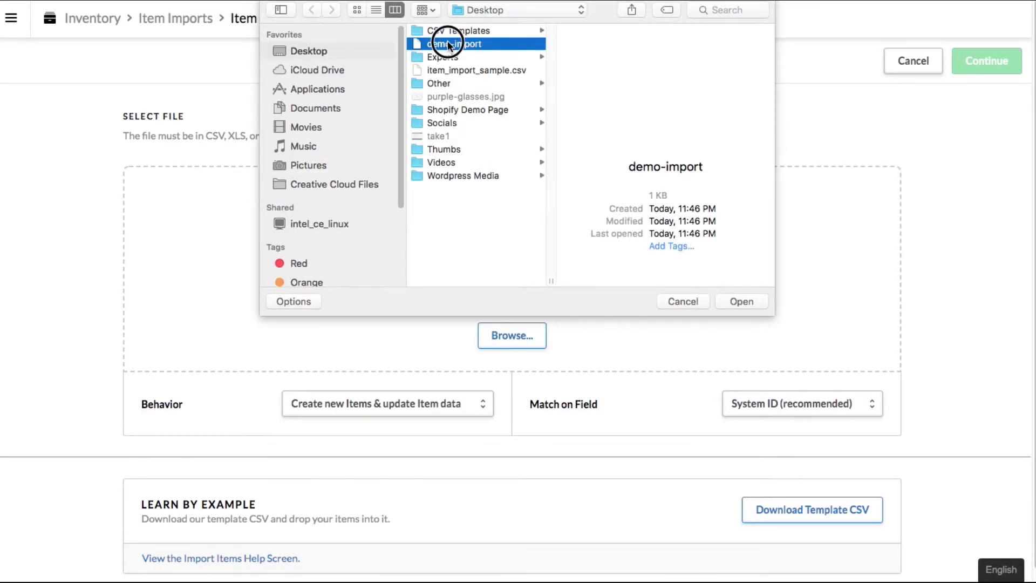
key(Return)
click(378, 406)
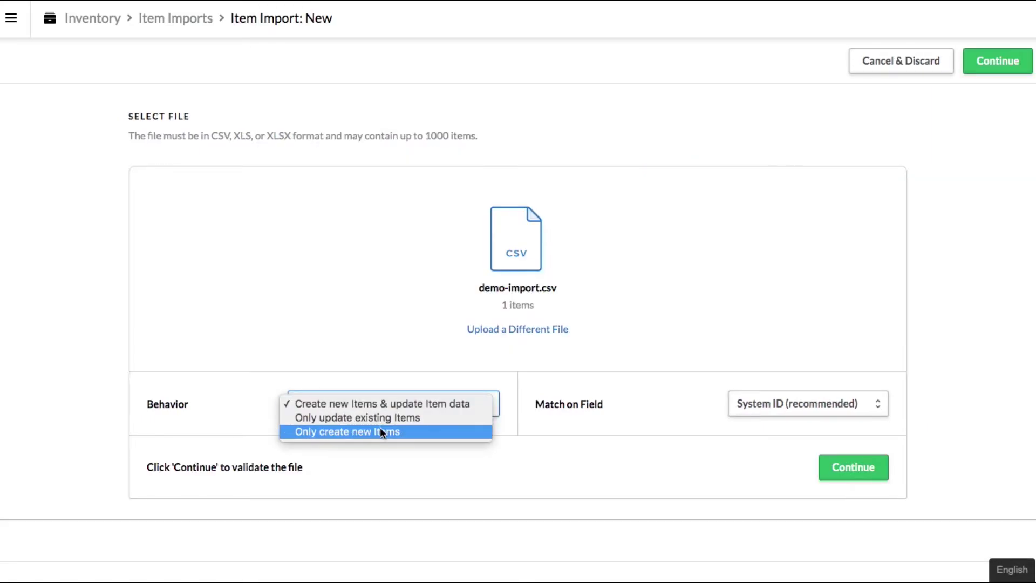
click(869, 467)
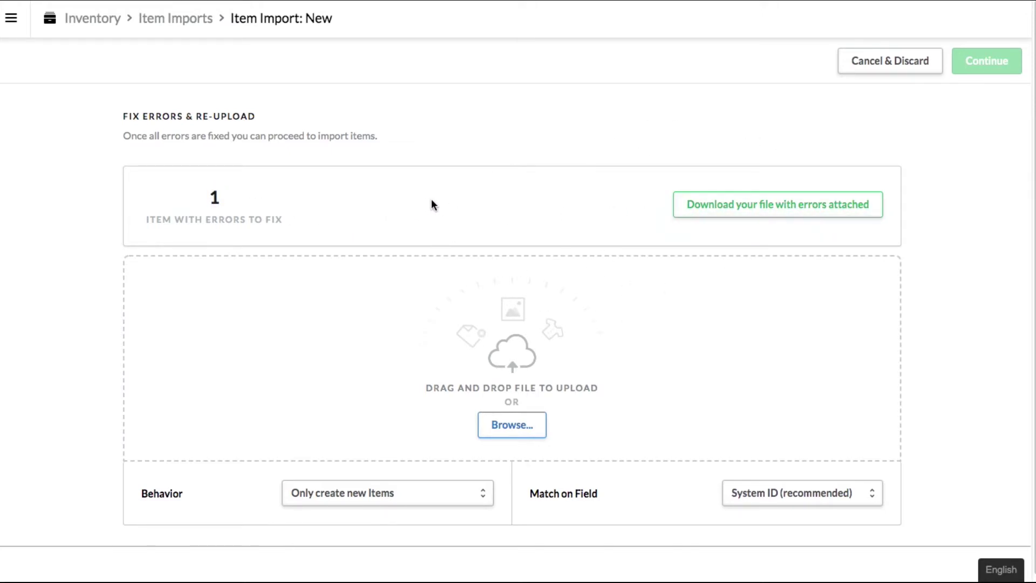
Step: Download the file with errors and change the sunglasses' UPC to 12345678
click(722, 207)
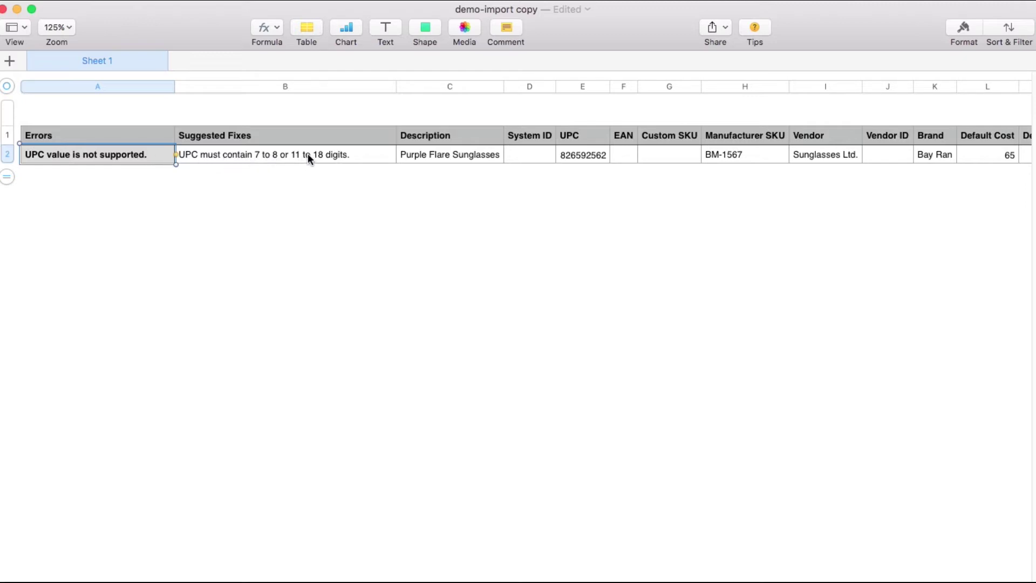
click(591, 157)
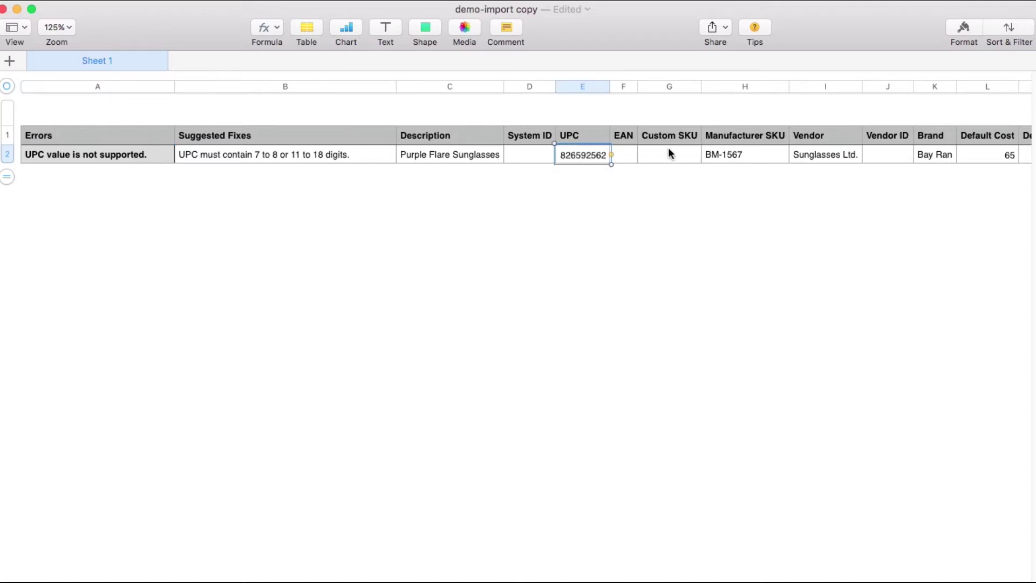
text(12345678)
Step: Delete the Errors and Suggested Fixes columns from the sheet
drag(97, 87, 378, 86)
click(391, 87)
click(430, 247)
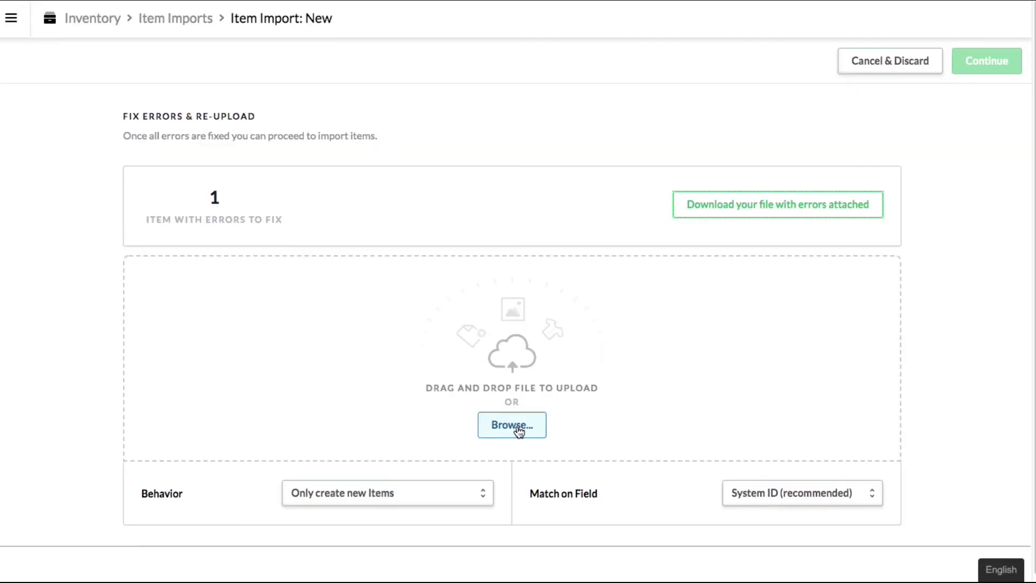
Step: Re-upload the corrected demo-import-fixed.csv and validate it
click(517, 426)
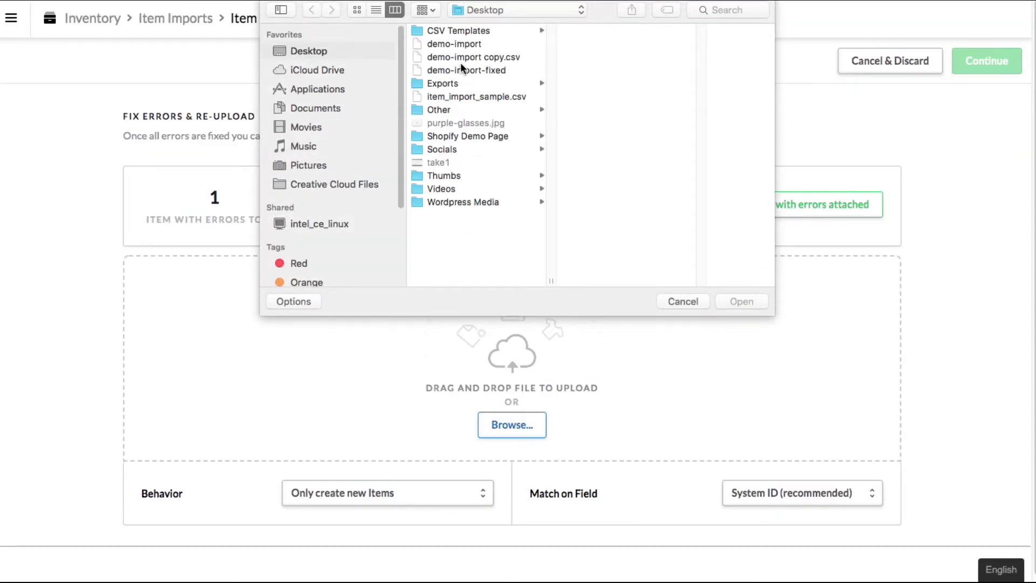
double_click(464, 70)
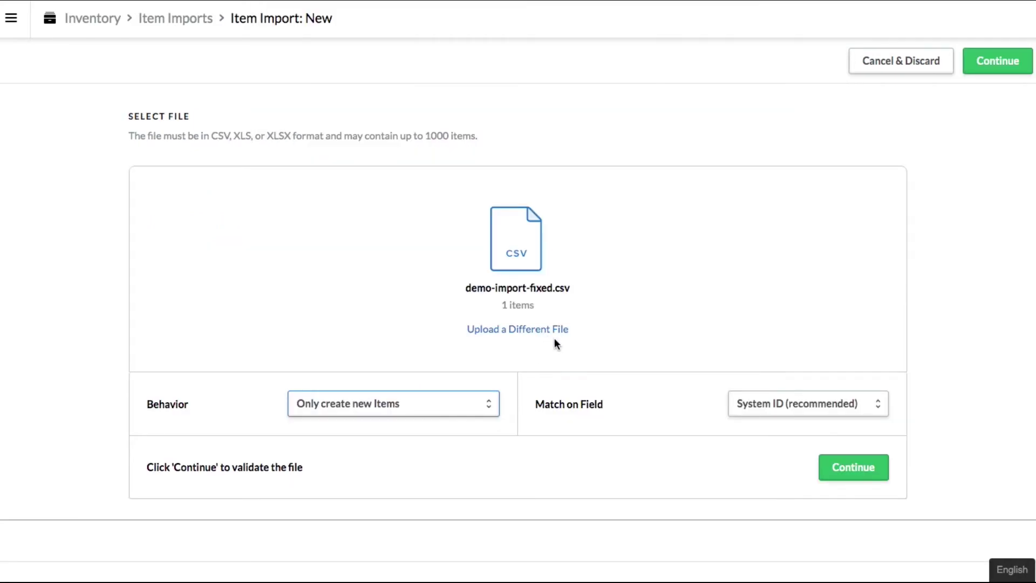
click(857, 470)
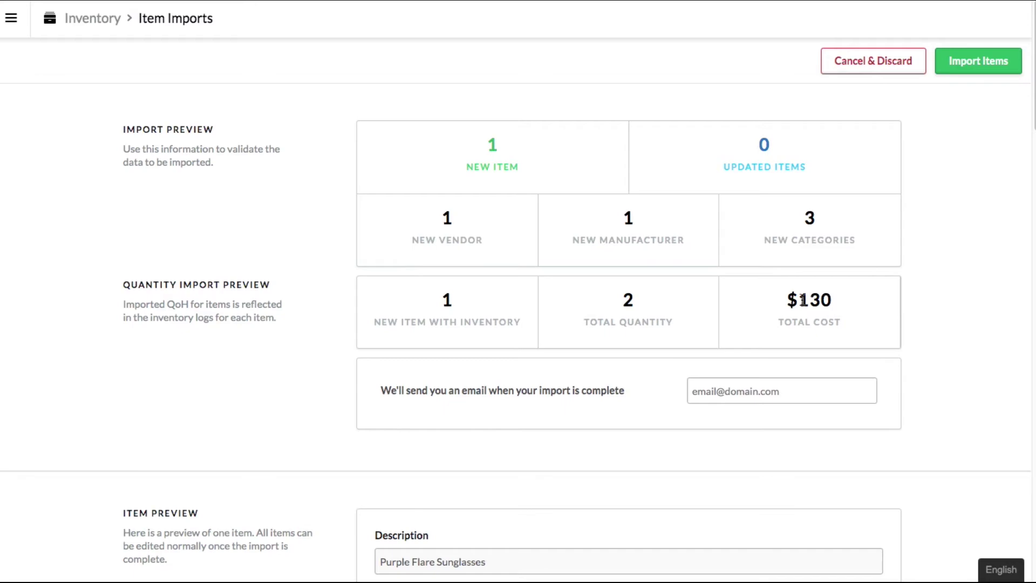
scroll(642, 432, down, 6)
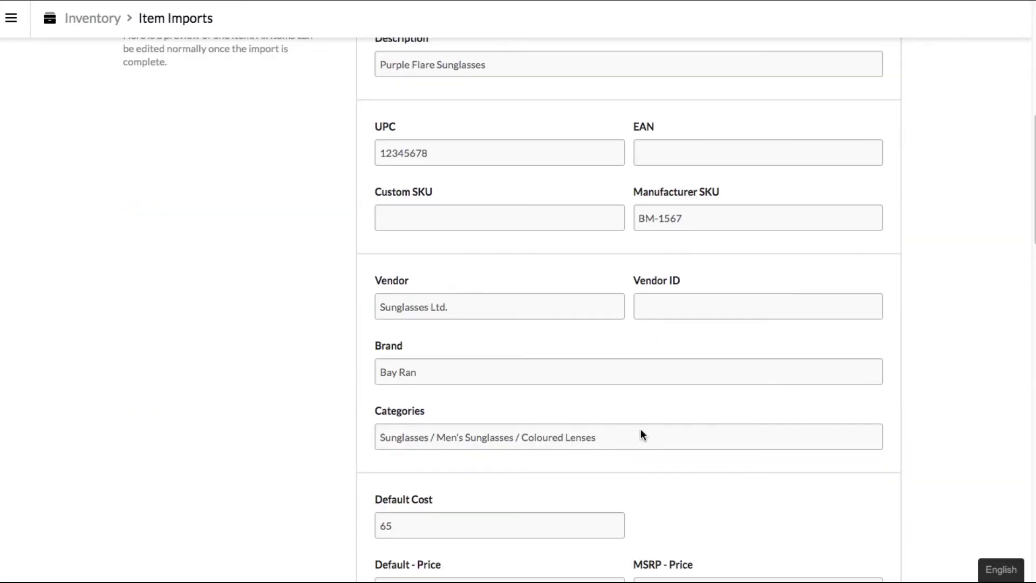
scroll(641, 433, down, 1)
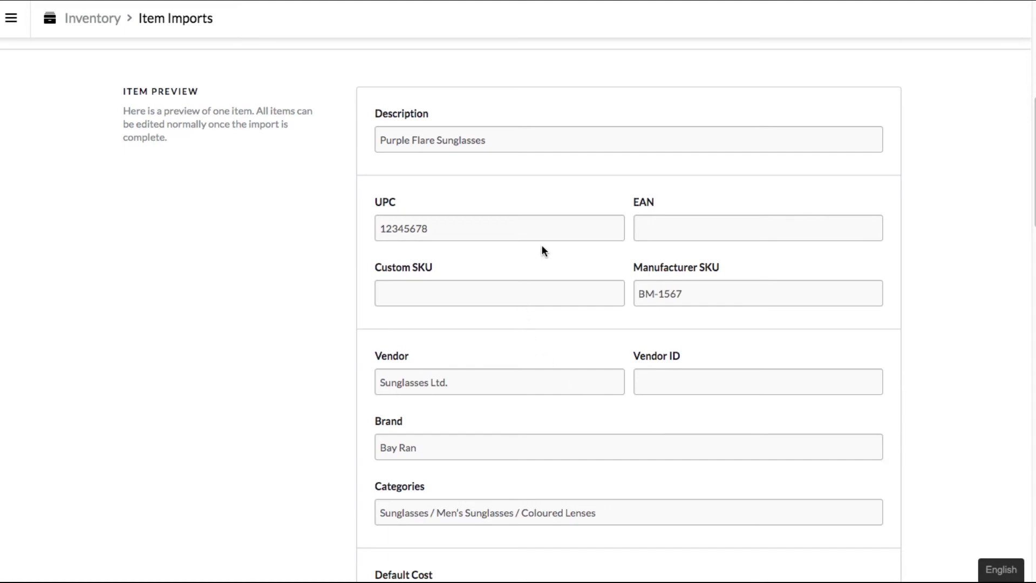
scroll(600, 326, down, 5)
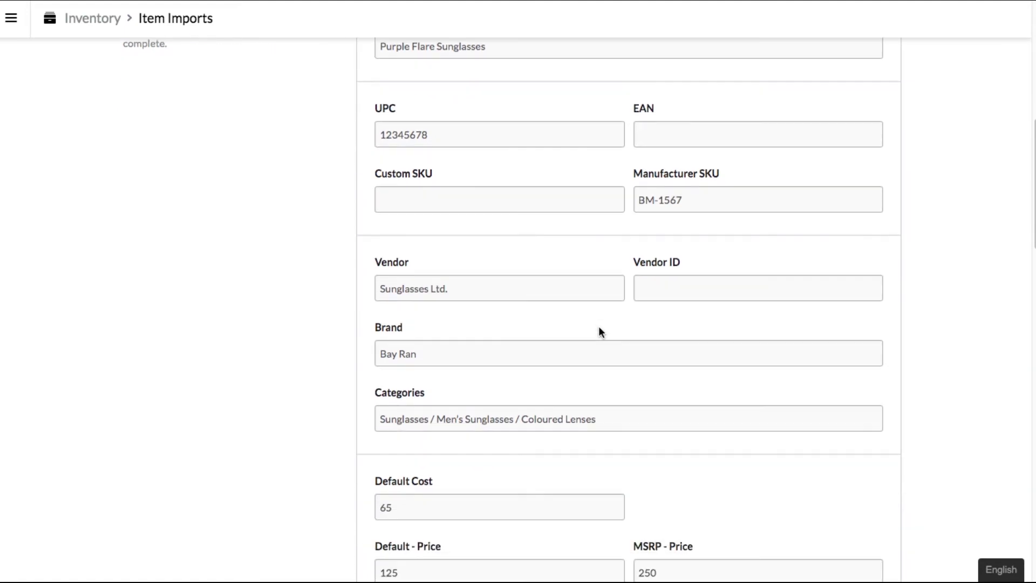
scroll(601, 327, down, 15)
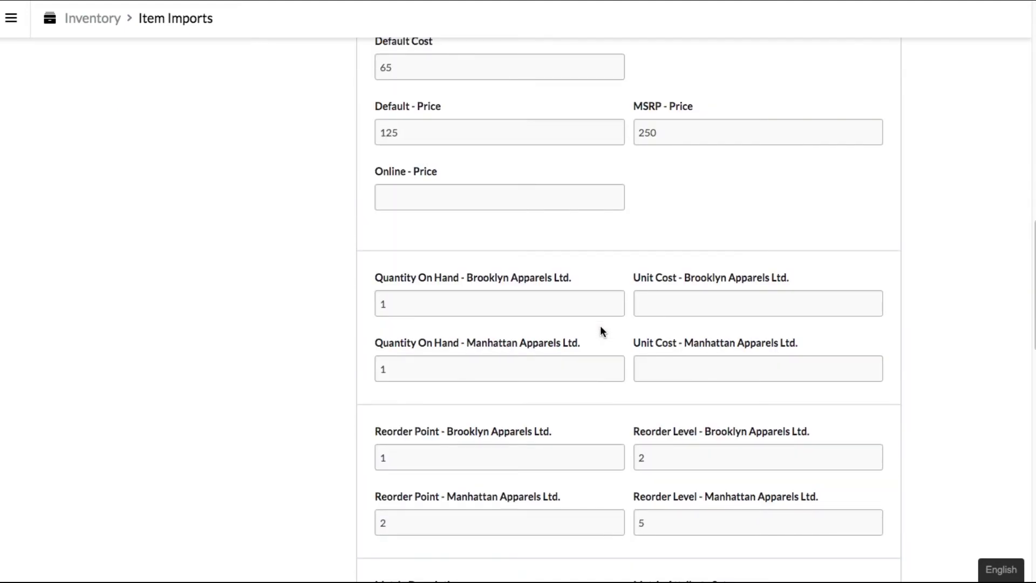
scroll(601, 327, down, 7)
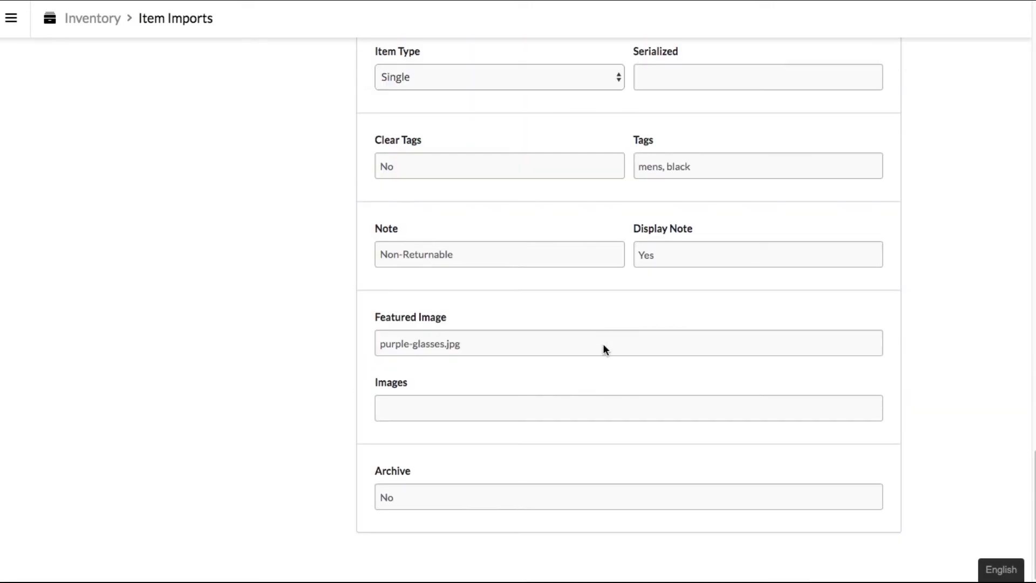
scroll(611, 348, up, 20)
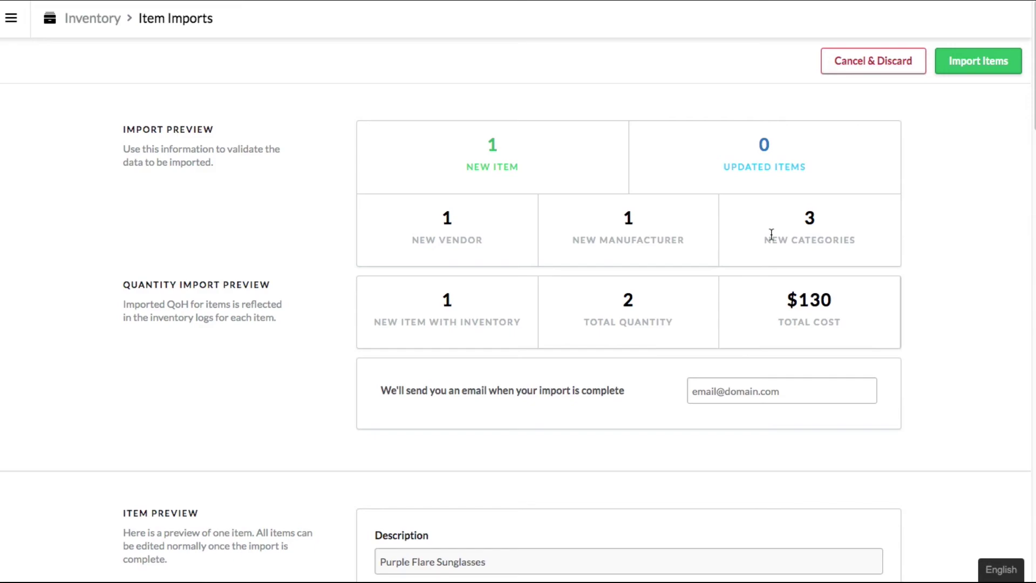
Step: Import the new item and go to uploading images for it
click(970, 64)
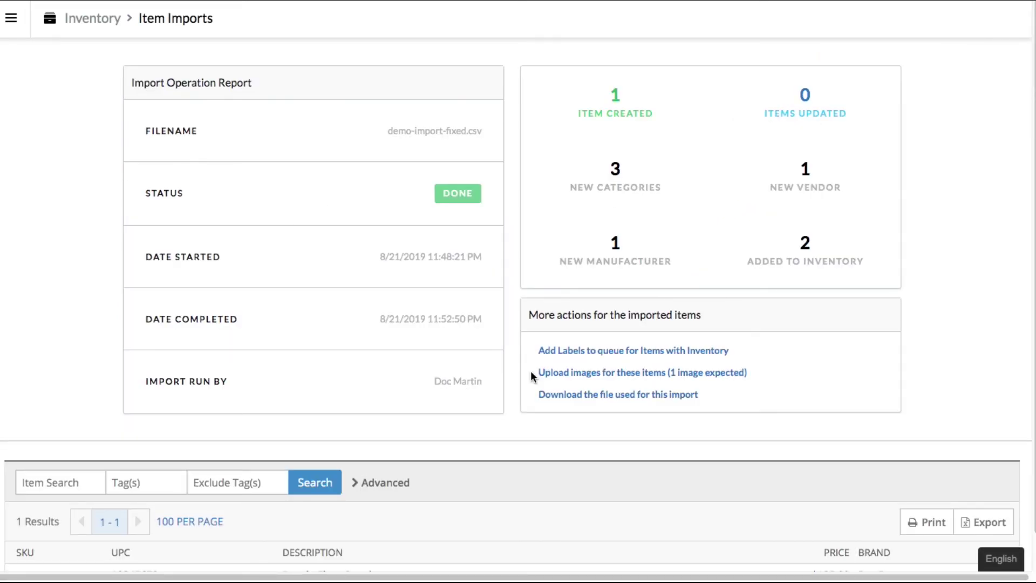
drag(535, 373, 758, 371)
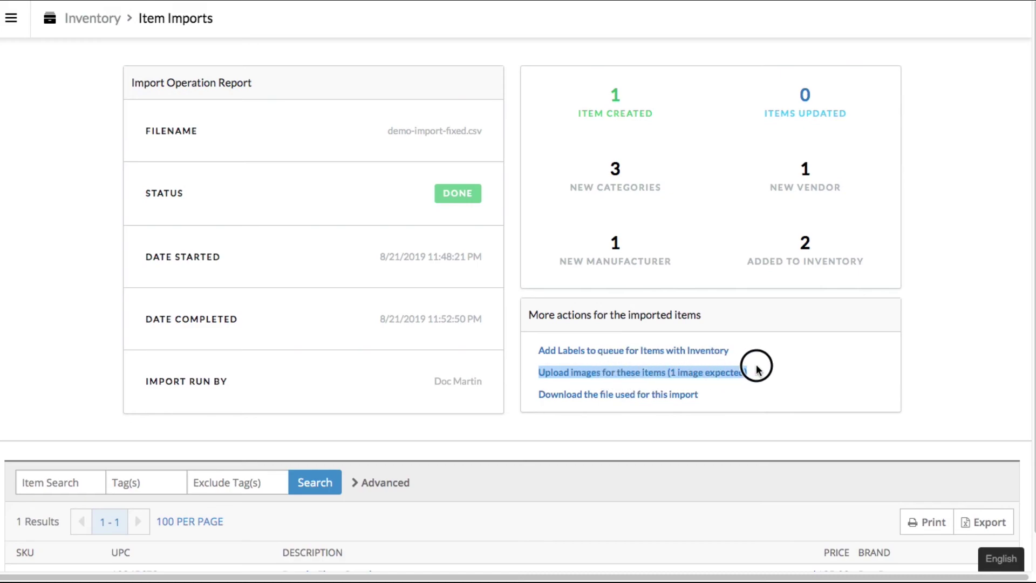
click(732, 378)
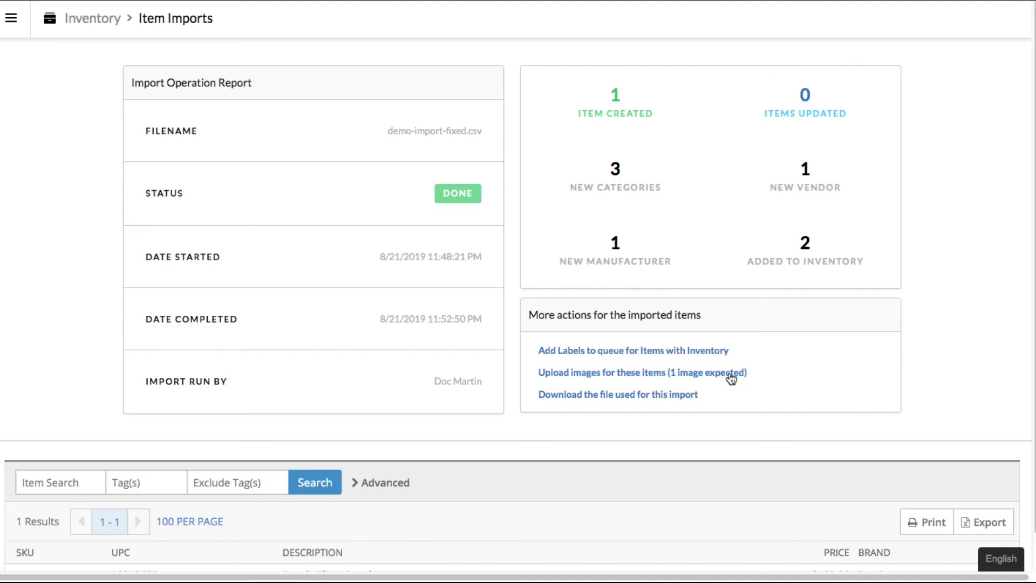
drag(531, 318, 600, 319)
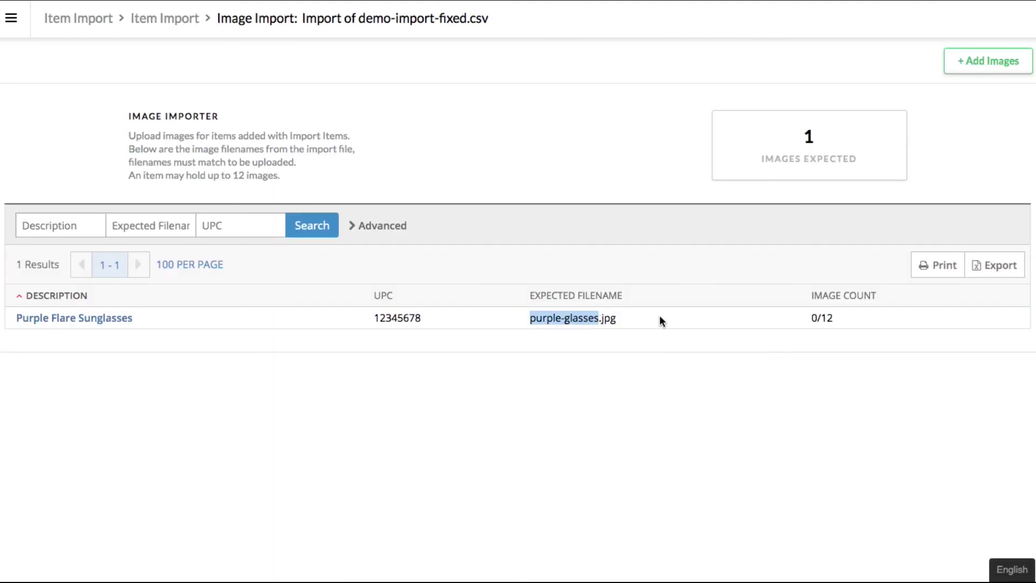
click(687, 316)
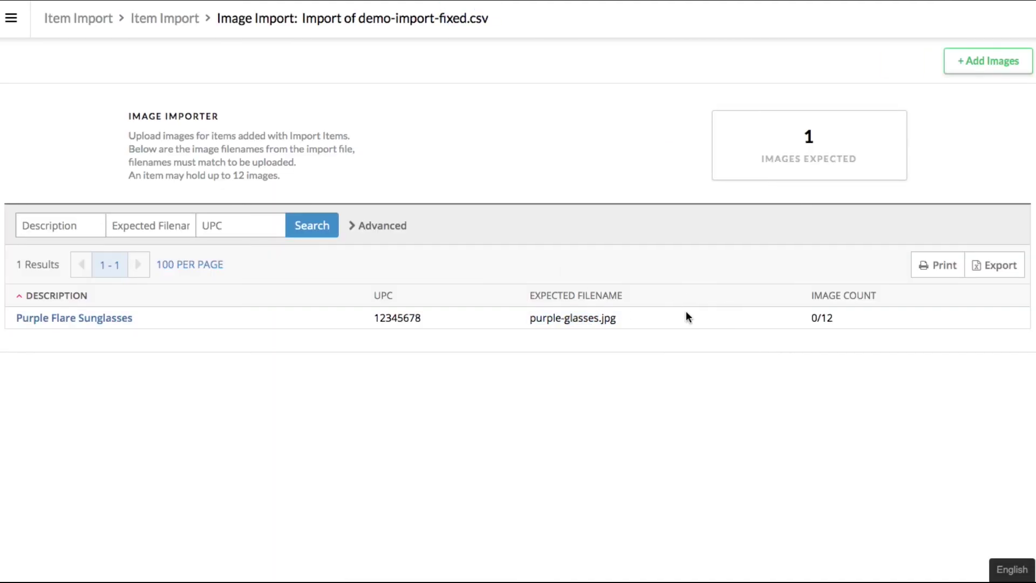
Step: Add purple-glasses.jpg as the item's image and finish the upload
click(976, 65)
click(528, 268)
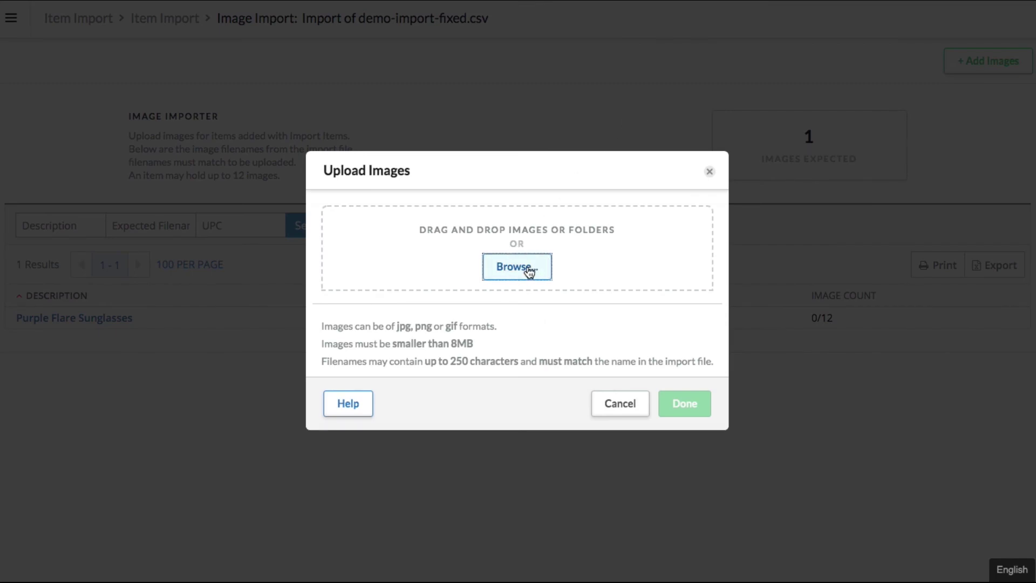
click(444, 124)
double_click(444, 123)
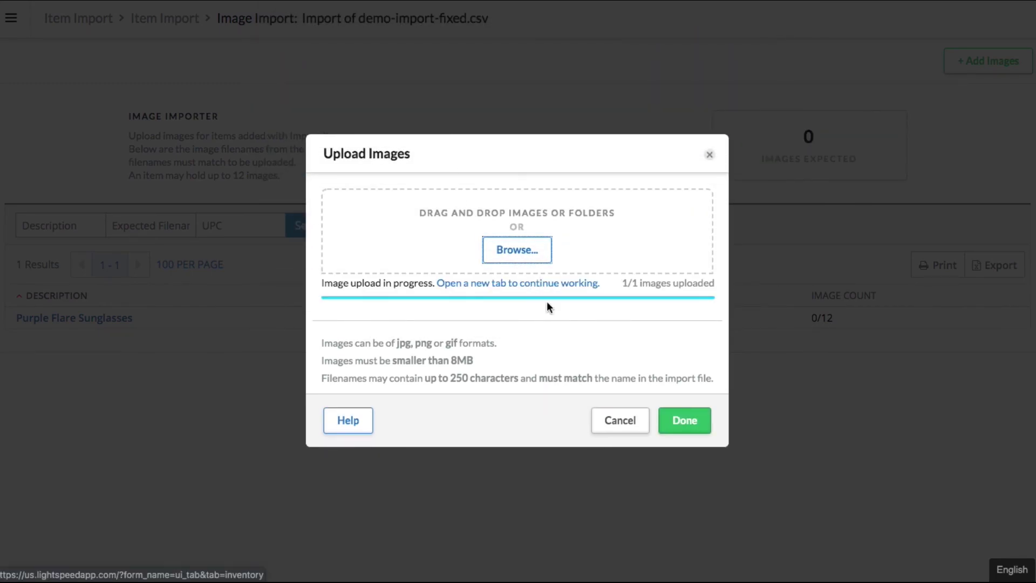
click(685, 421)
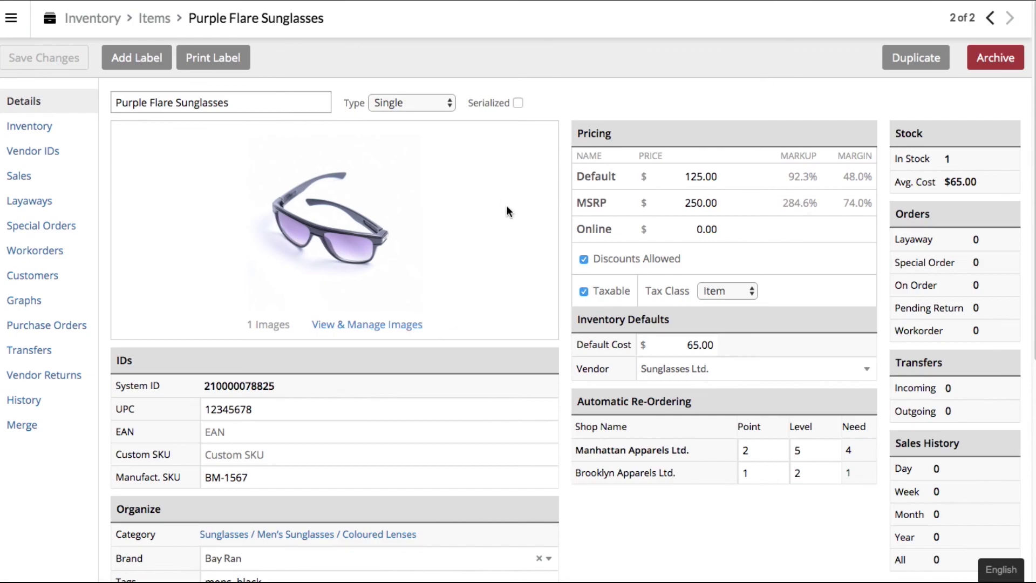
Step: Scroll down the Purple Flare Sunglasses item page to review it
scroll(729, 275, down, 1)
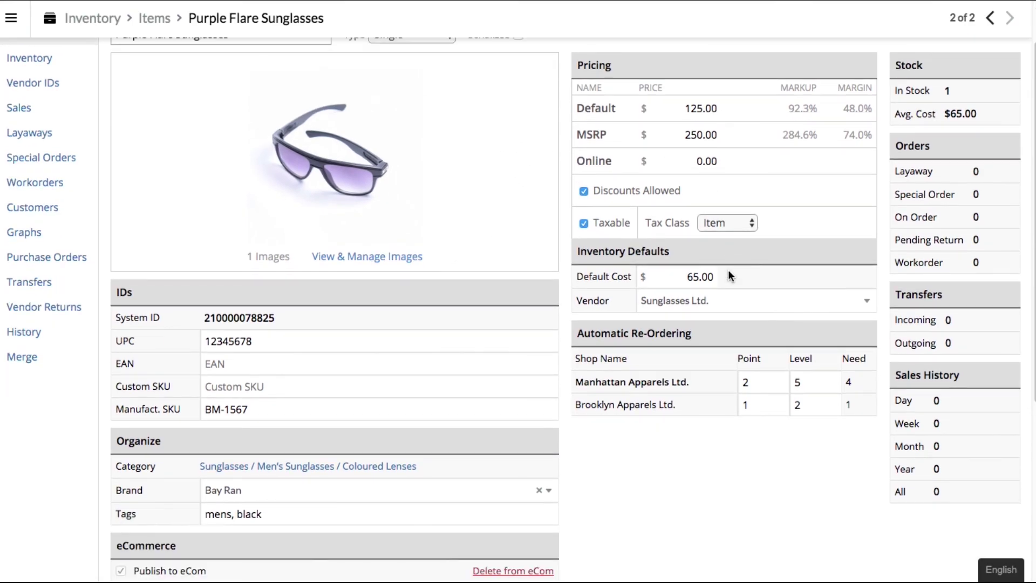
scroll(729, 275, down, 2)
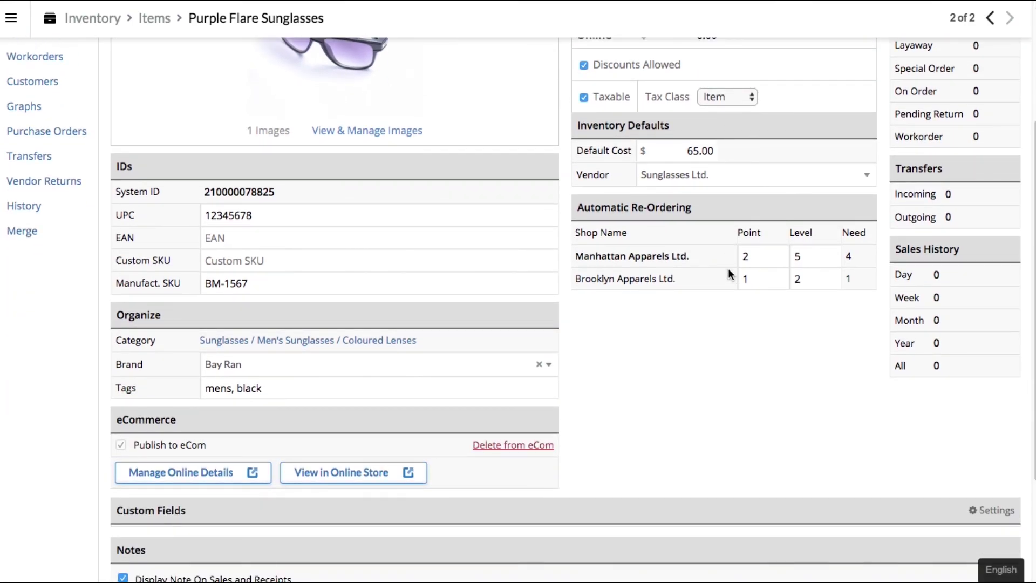
scroll(730, 274, down, 3)
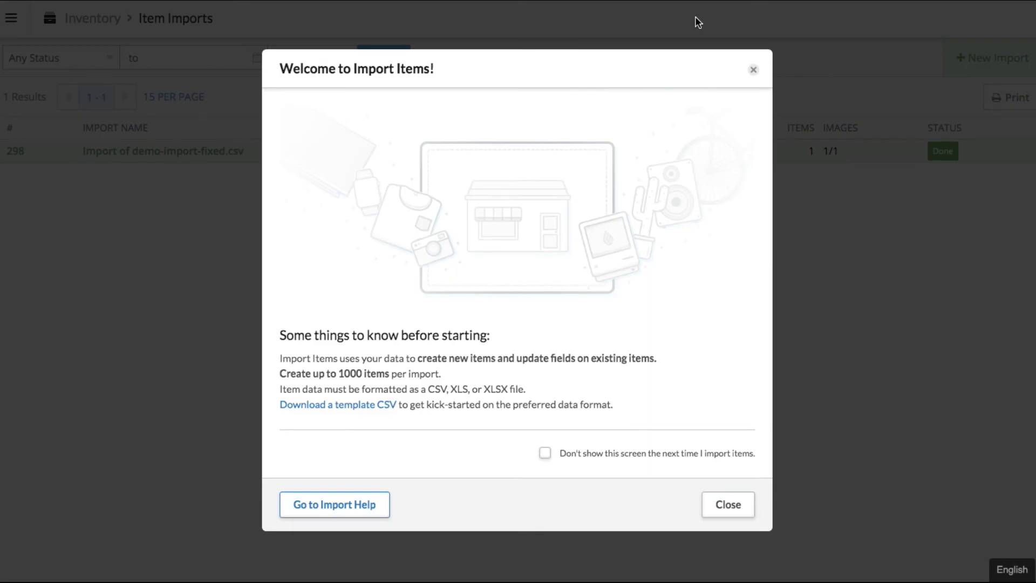